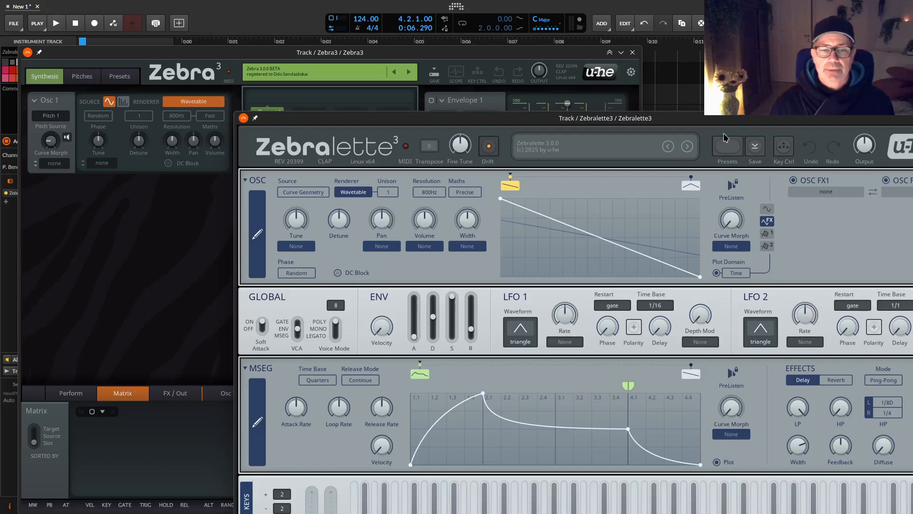
Move the Zebralette3 window to show its full width, and return it to its place overlapping the Zebra3 window.
click(707, 119)
drag(707, 119, 679, 120)
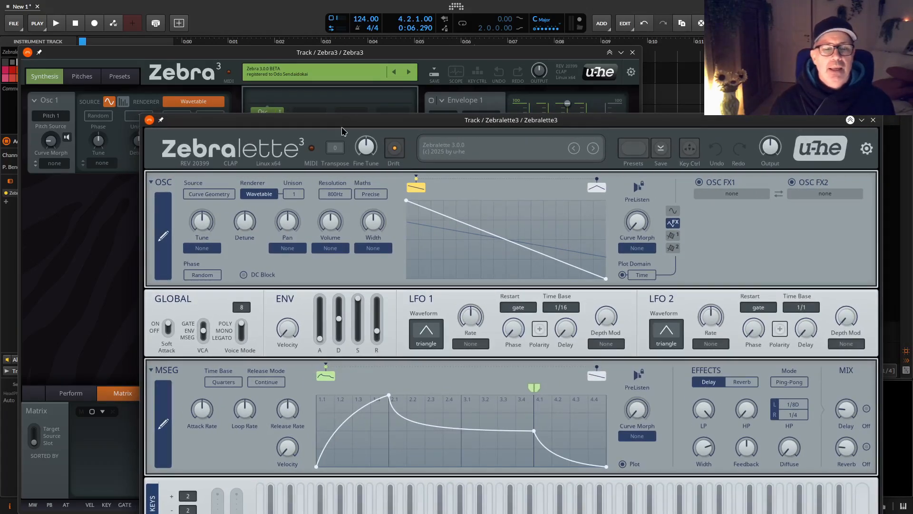
drag(261, 123, 359, 121)
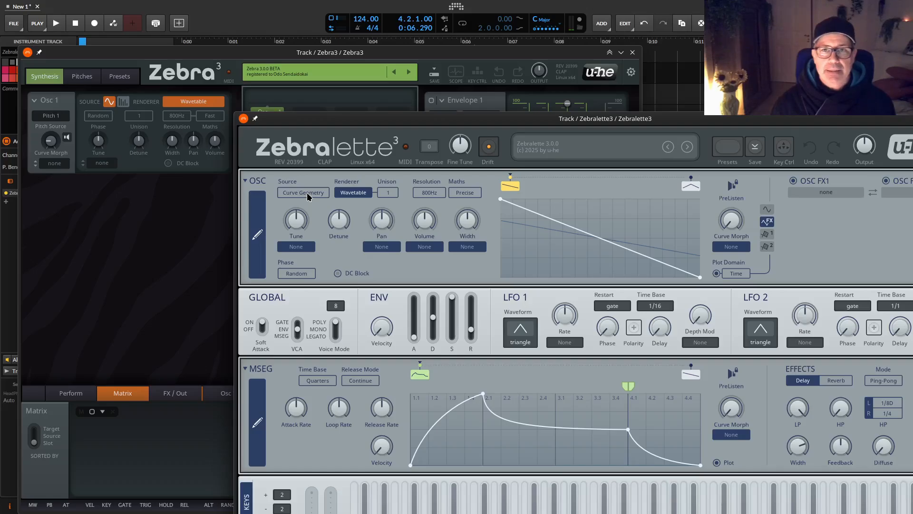
Alternate the Zebralette3 oscillator source between Curve Spectrum and Curve Geometry to compare the two, ending on Curve Geometry.
scroll(307, 194, down, 1)
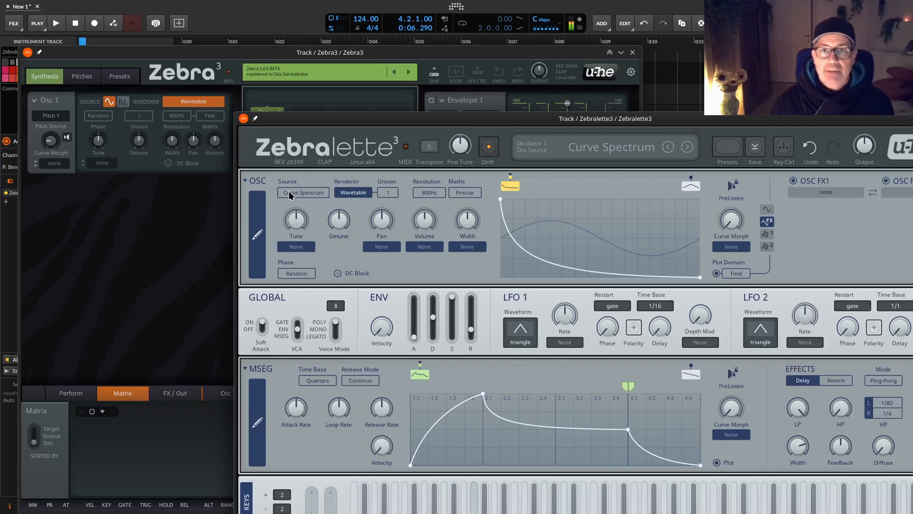
scroll(304, 193, up, 1)
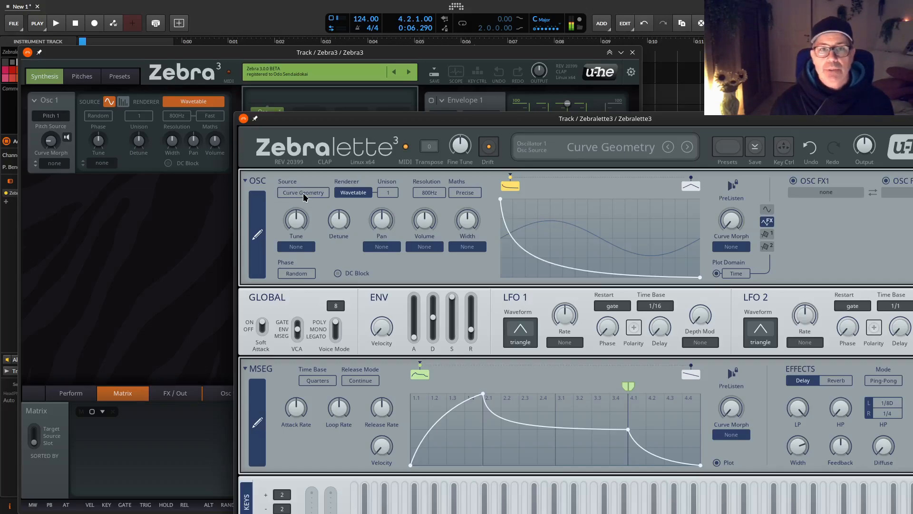
scroll(303, 192, down, 1)
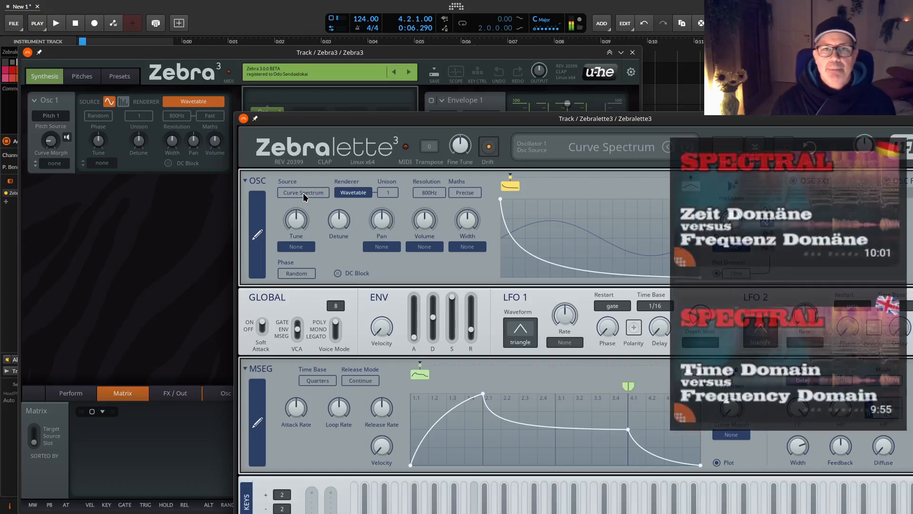
scroll(304, 193, up, 1)
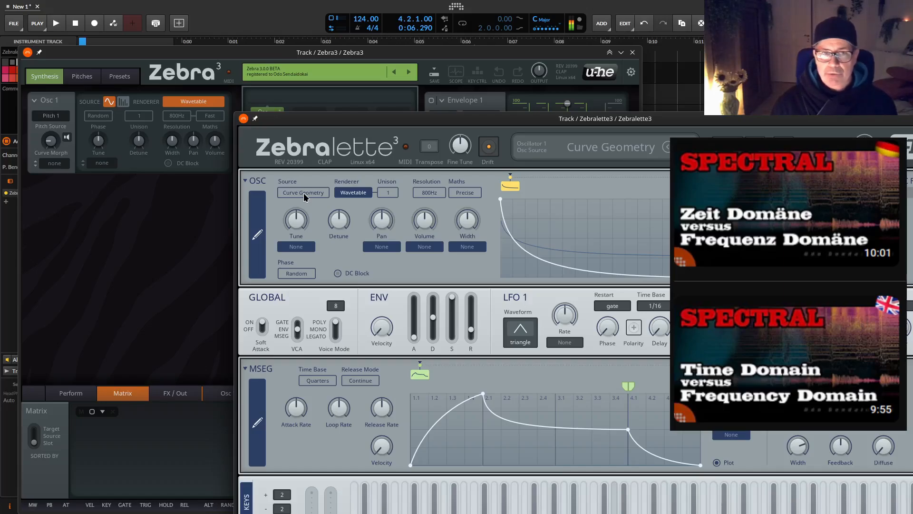
scroll(303, 192, down, 1)
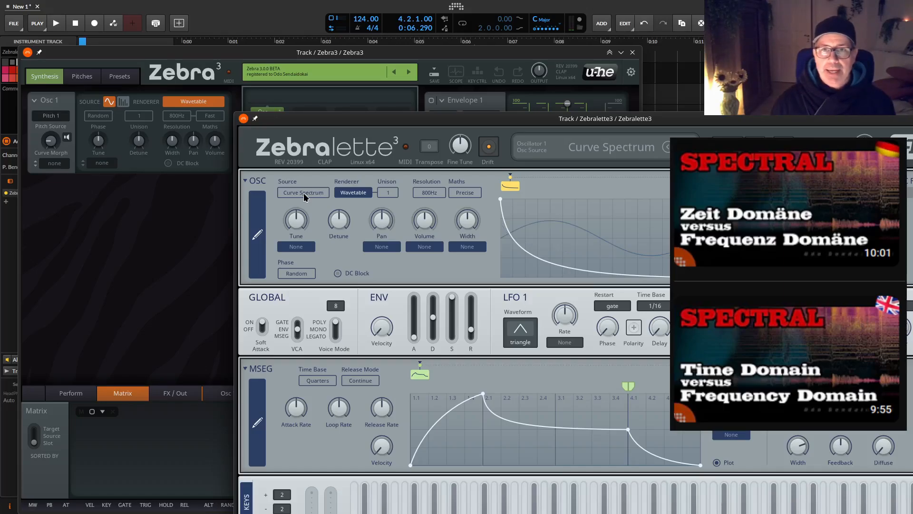
scroll(303, 192, up, 1)
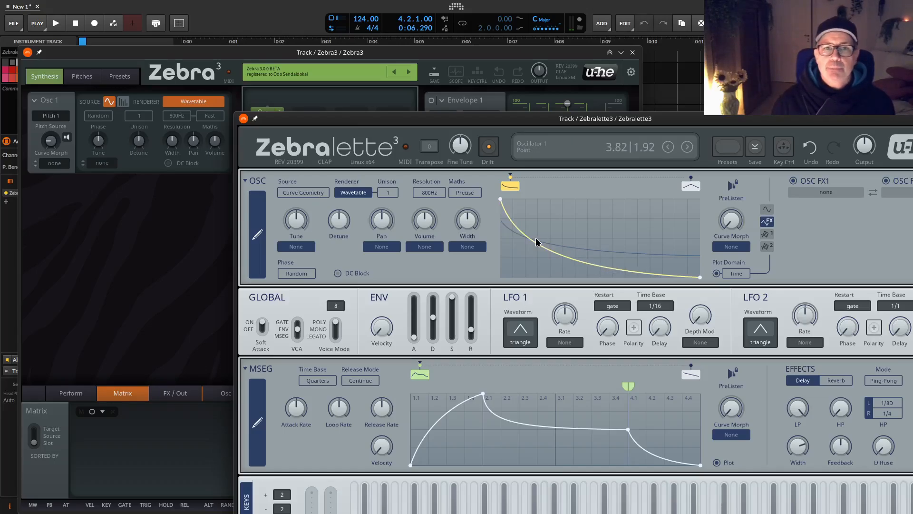
Bend the oscillator curve into a steeper decay and set its plot domain to Frequency.
drag(536, 242, 516, 245)
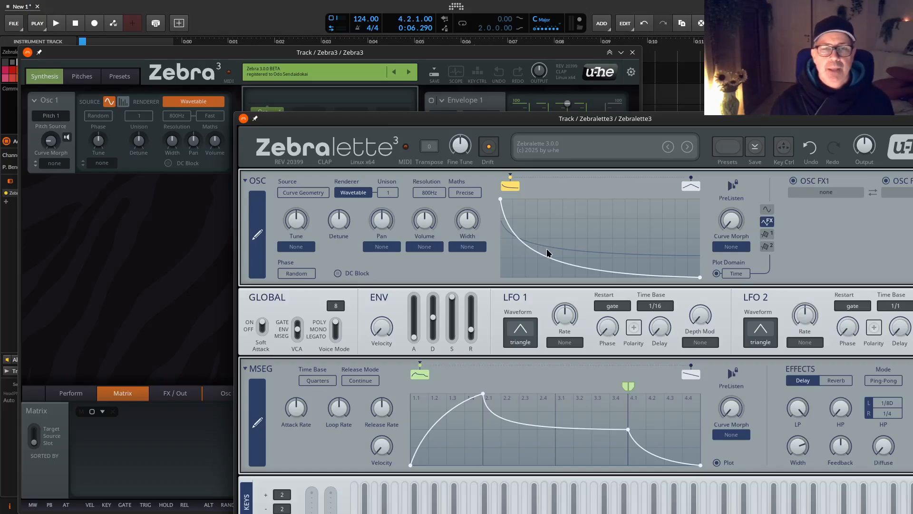
key(ctrl+super)
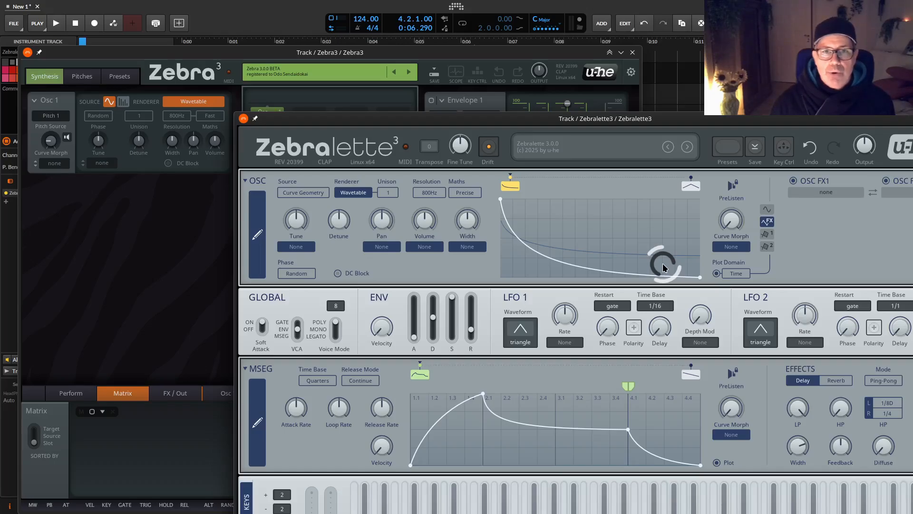
click(736, 272)
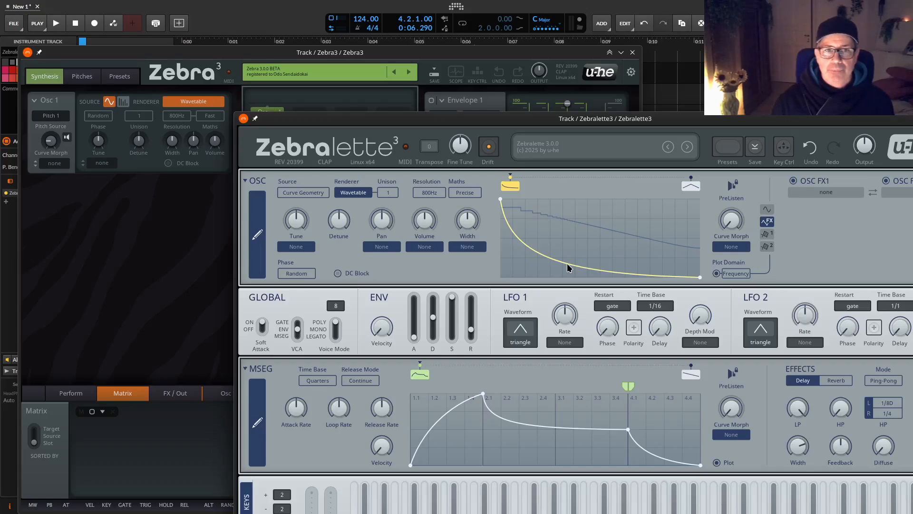
Reshape the curve to drop to a baseline point at about a fifth of its width, with the plot domain set to Time.
drag(567, 267, 580, 220)
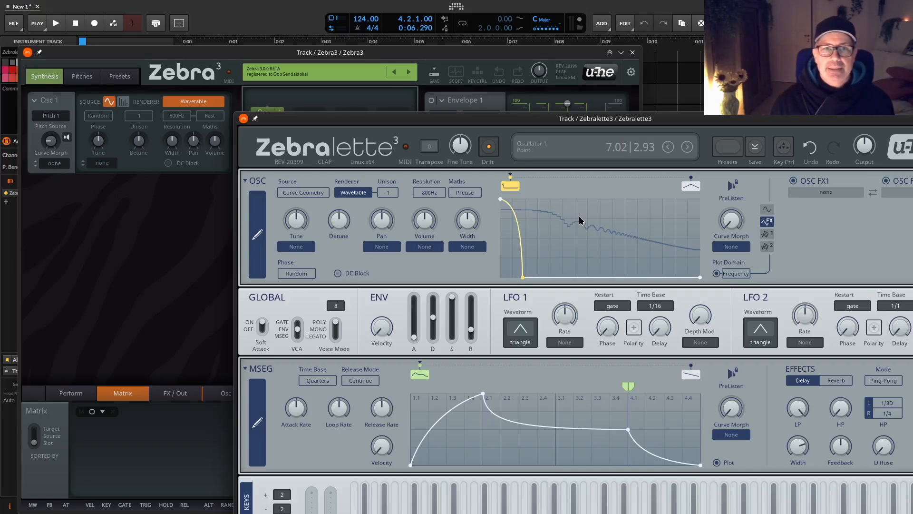
click(734, 274)
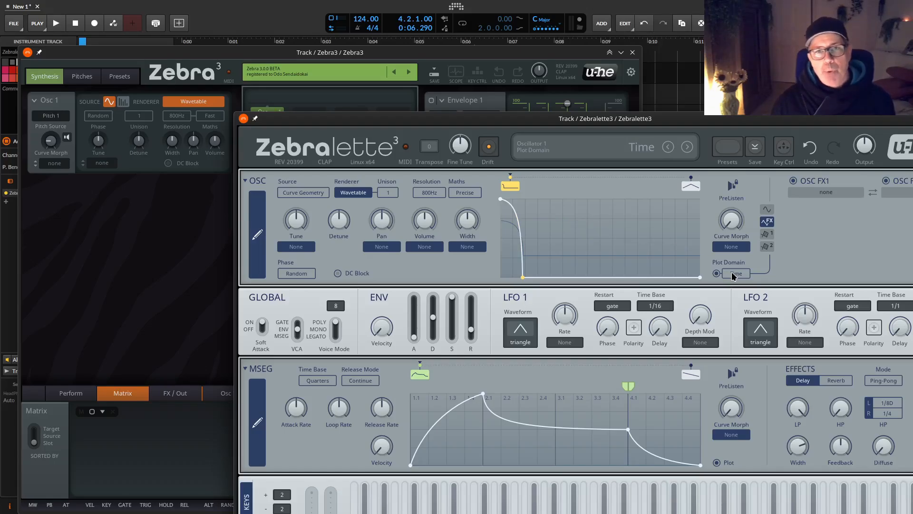
drag(522, 278, 545, 282)
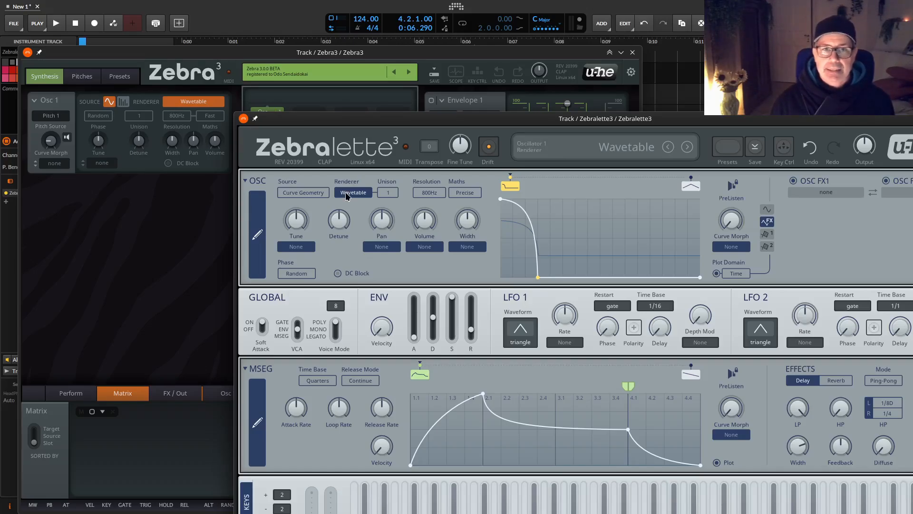
Set the renderer to additive synthesis in both Zebra3 and Zebralette3, and set Zebralette3's harmonics to 32.
scroll(347, 197, down, 1)
scroll(197, 104, down, 1)
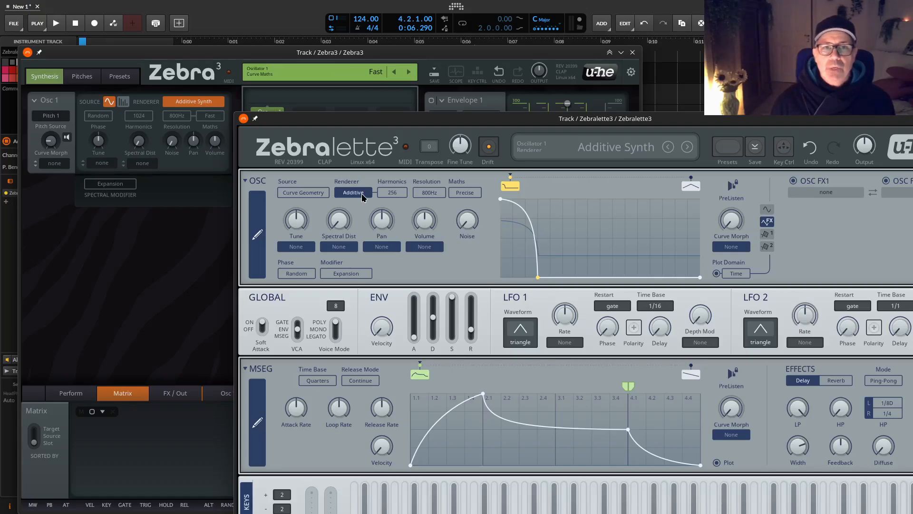
scroll(392, 193, down, 3)
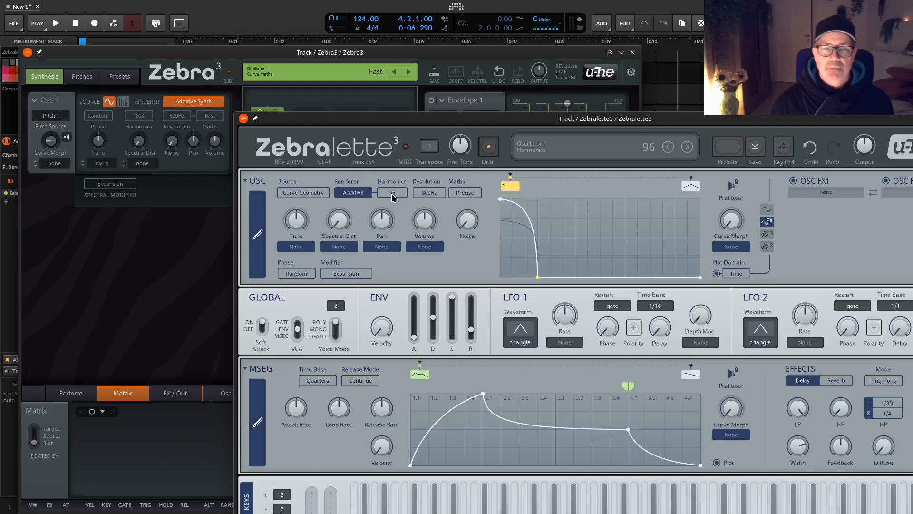
scroll(393, 197, down, 1)
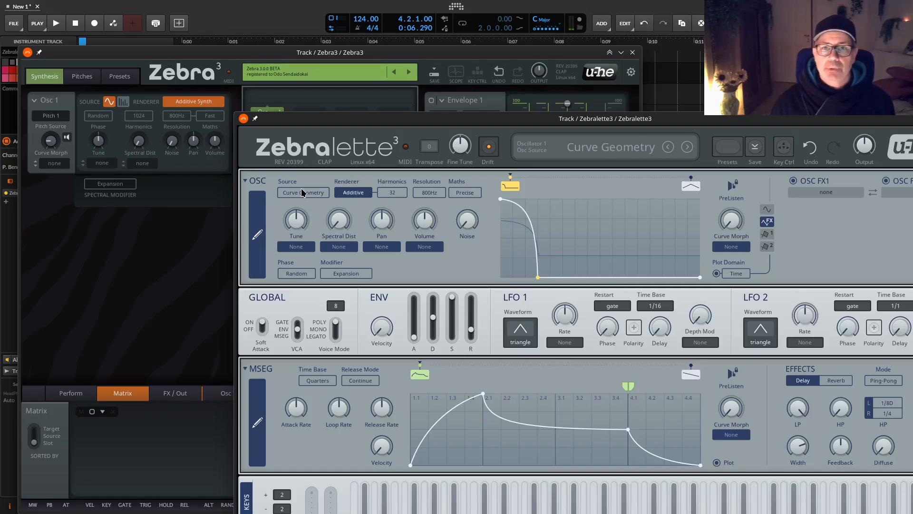
Set the Zebralette3 oscillator source to Curve Spectrum and raise the harmonics to 384.
scroll(301, 189, down, 1)
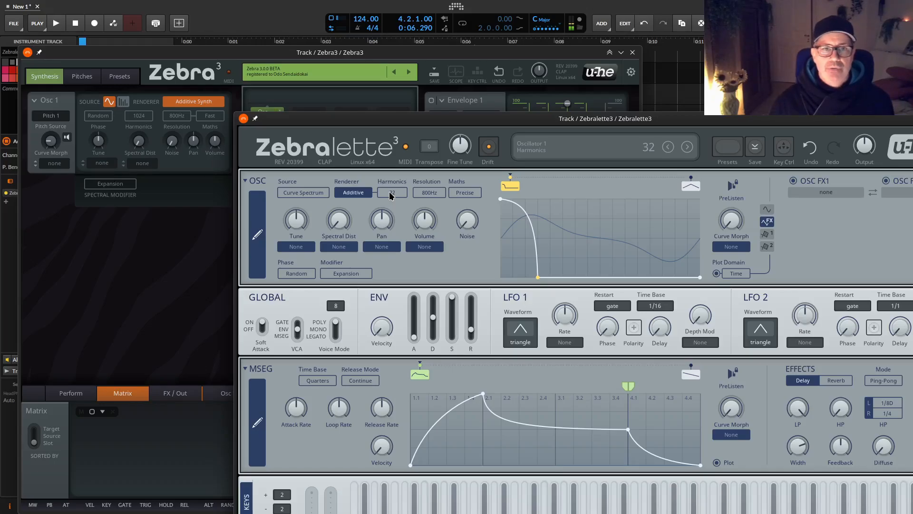
scroll(389, 196, up, 4)
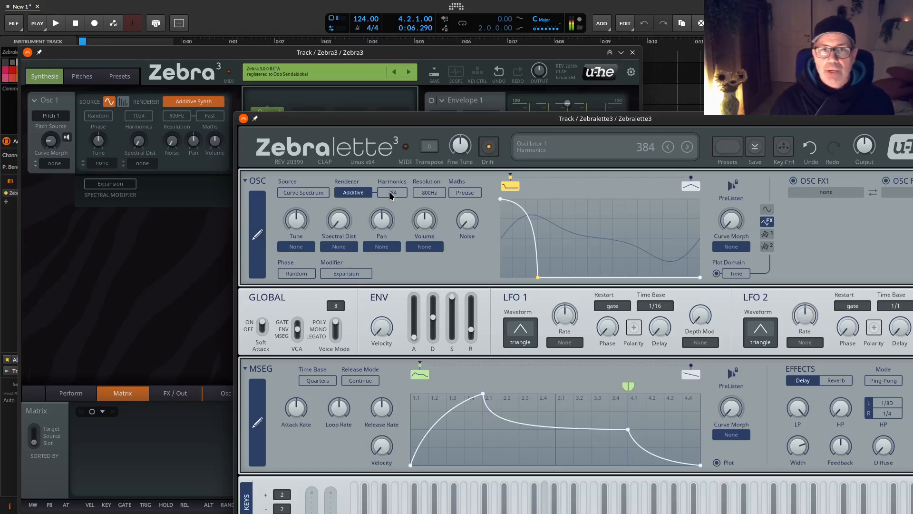
Set the Zebralette3 renderer to Wavetable with 16 unison voices and a detune of 11.
scroll(360, 196, down, 1)
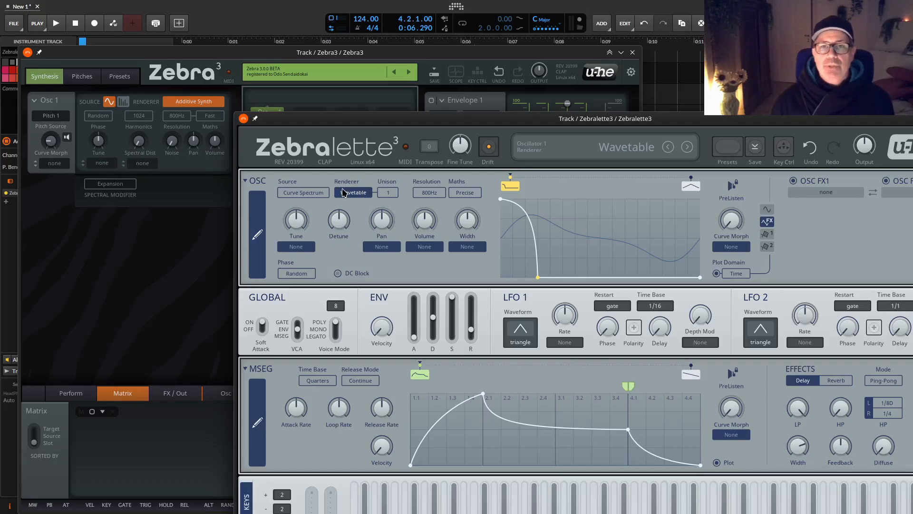
click(393, 190)
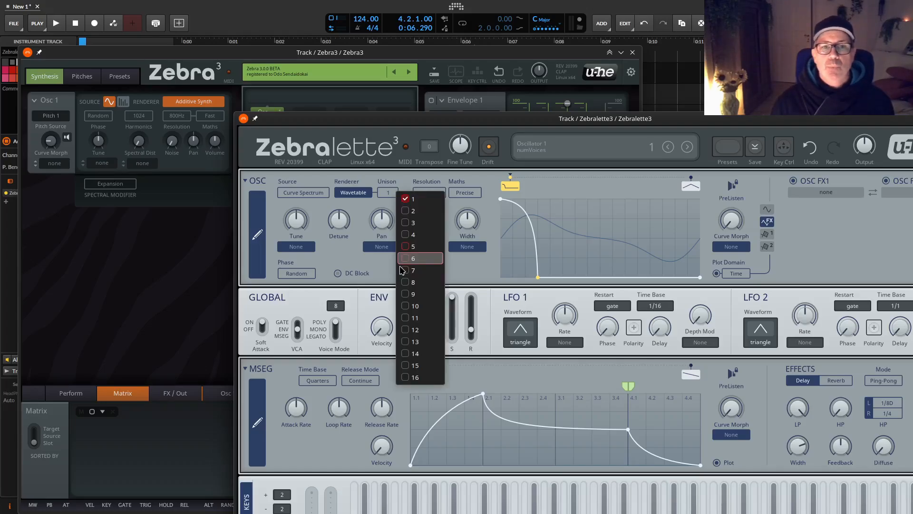
click(412, 377)
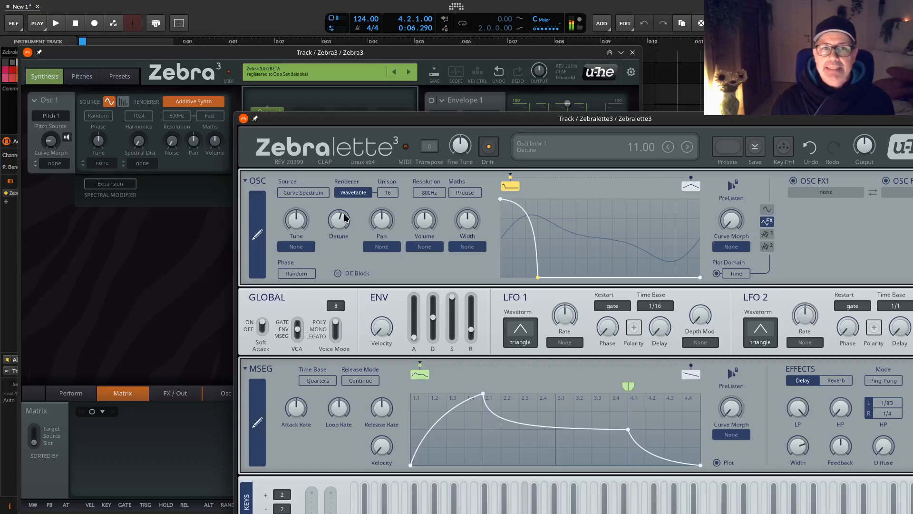
Set the Zebralette3 oscillator source to Curve Geometry and the renderer to Additive with 16 harmonics.
click(313, 193)
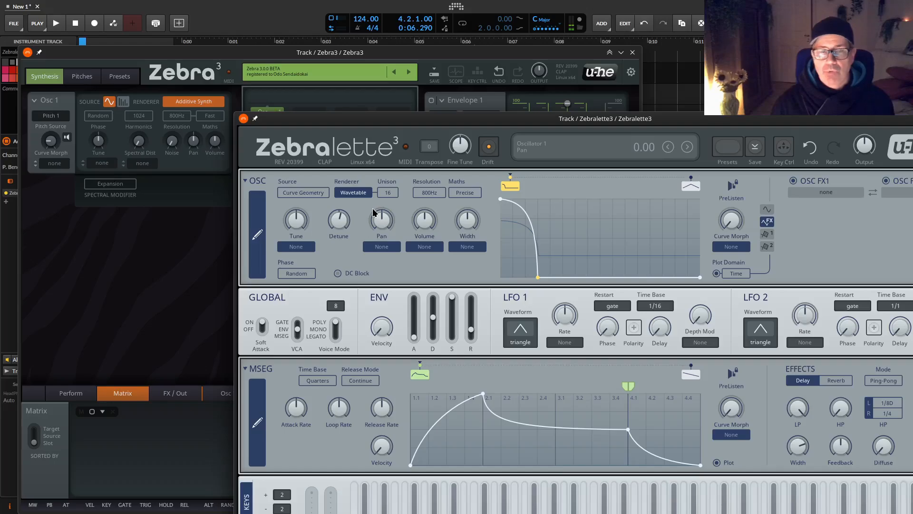
click(363, 193)
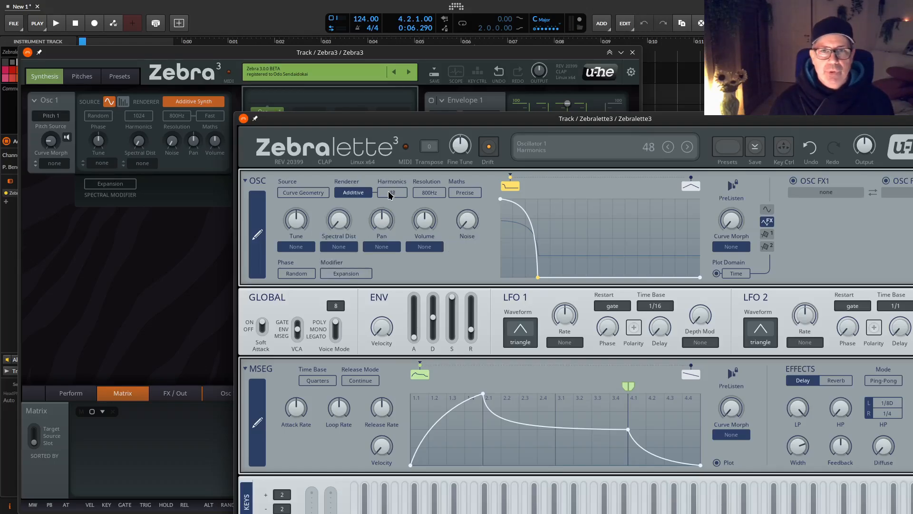
click(389, 195)
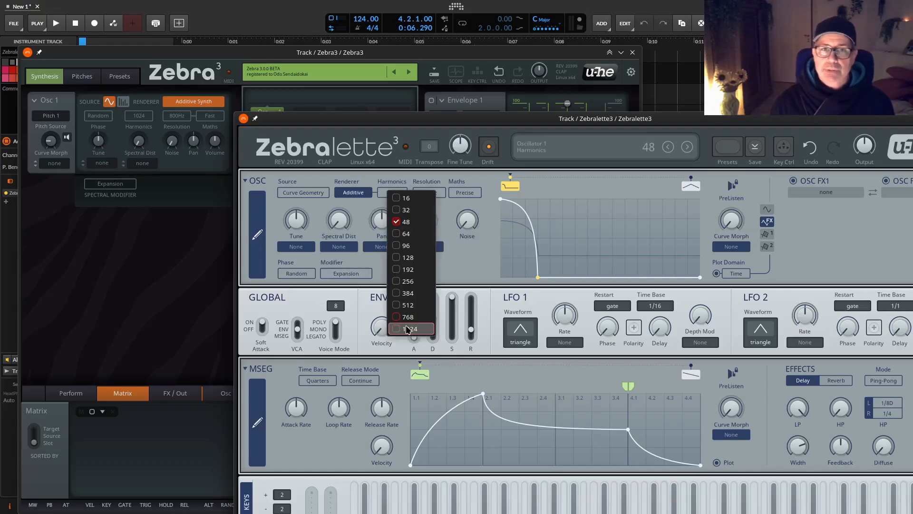
click(403, 198)
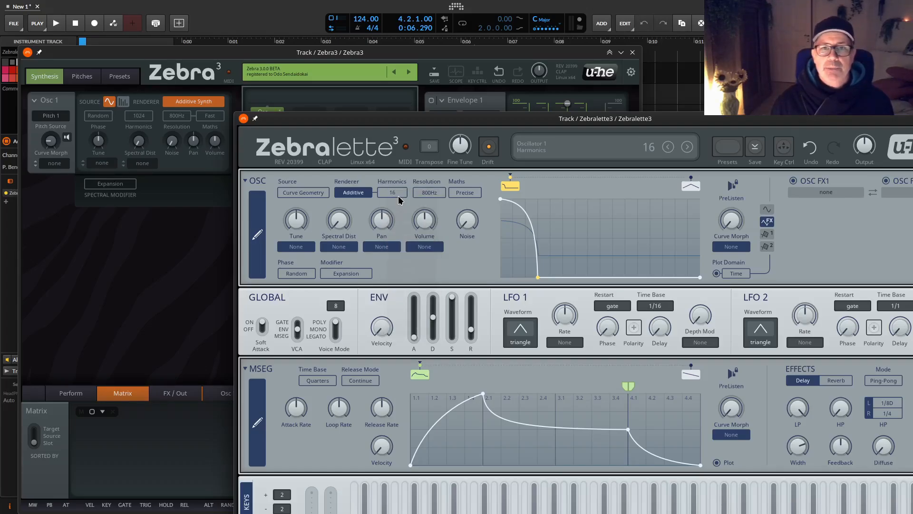
click(398, 196)
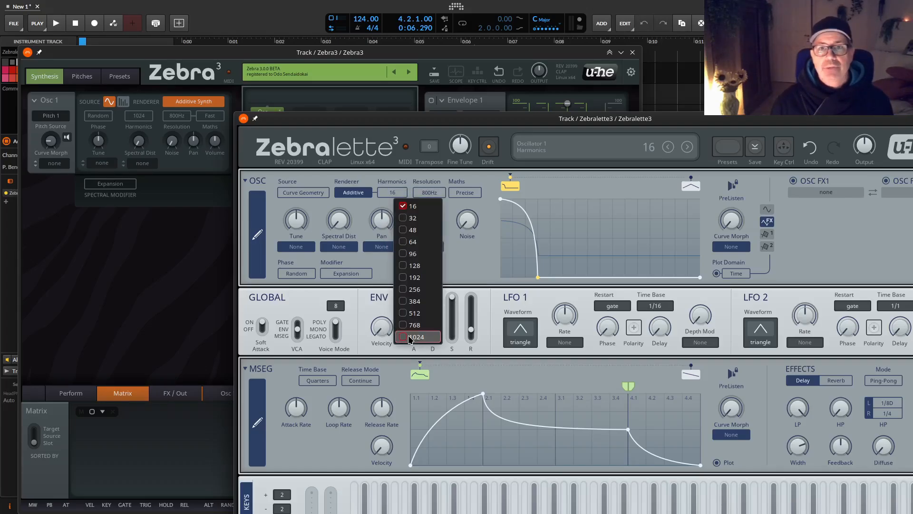
click(507, 260)
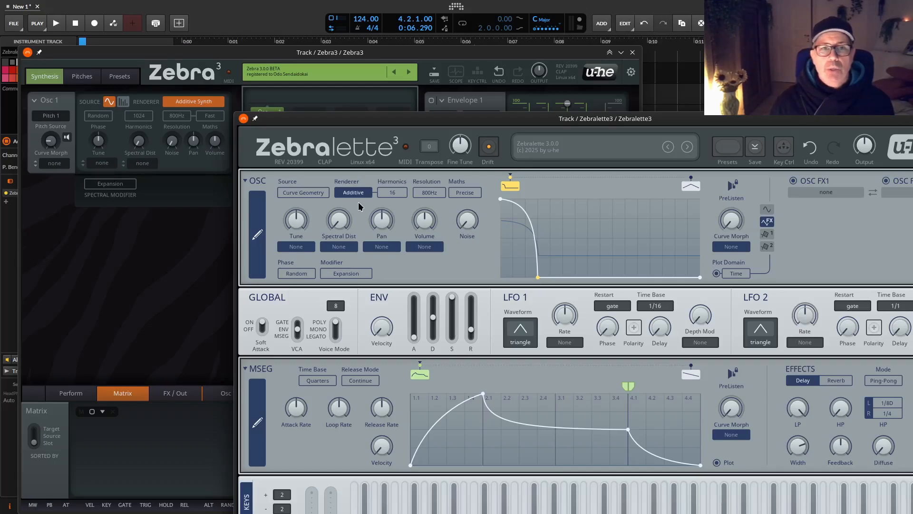
View the spectral modifier options, then raise Spectral Dist to about 7 and reset it to its default.
click(331, 271)
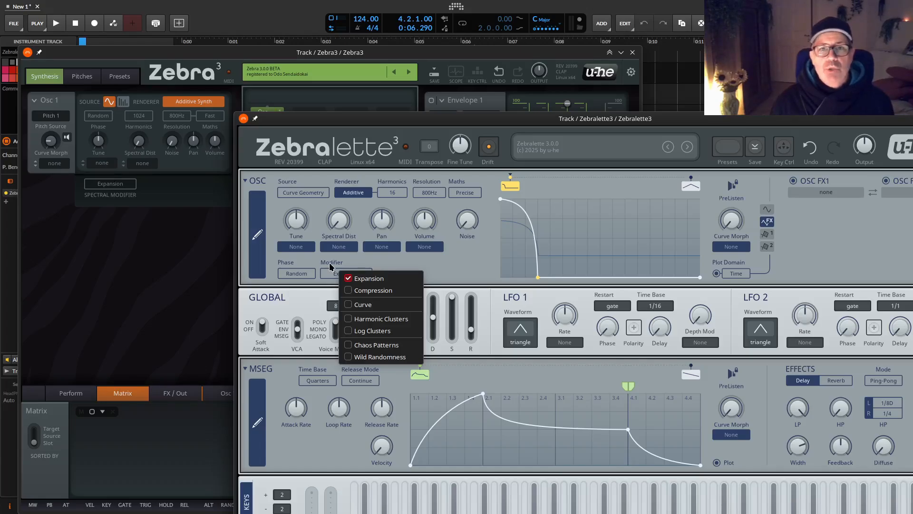
click(338, 219)
drag(339, 221, 340, 218)
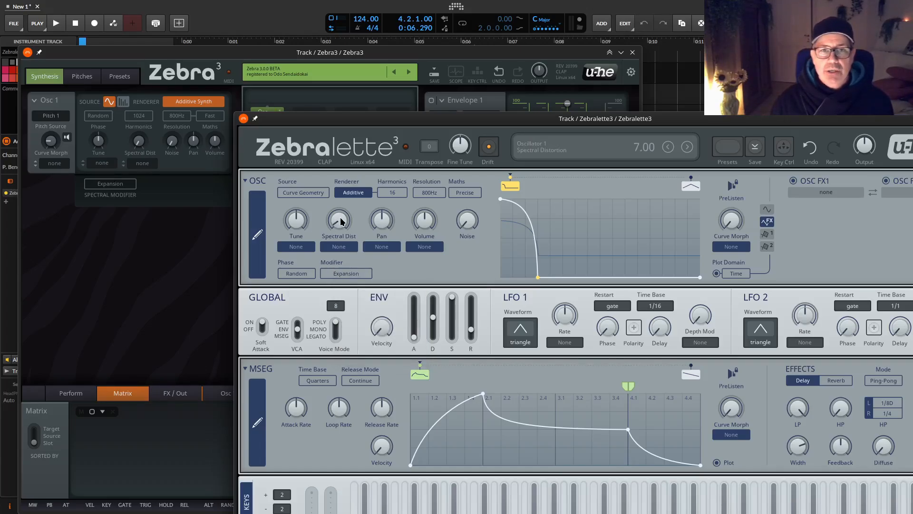
double_click(340, 220)
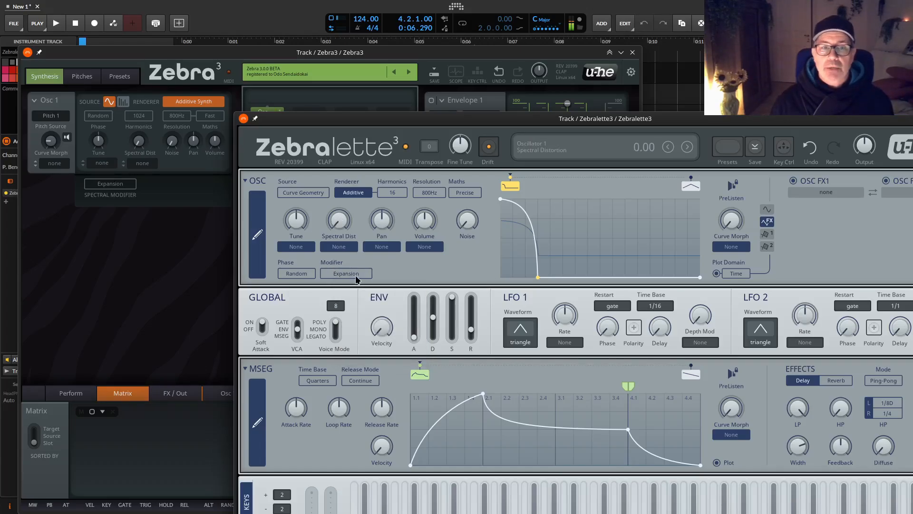
Set the Zebralette3 oscillator resolution to 200Hz and view the Maths options, keeping Precise.
click(427, 192)
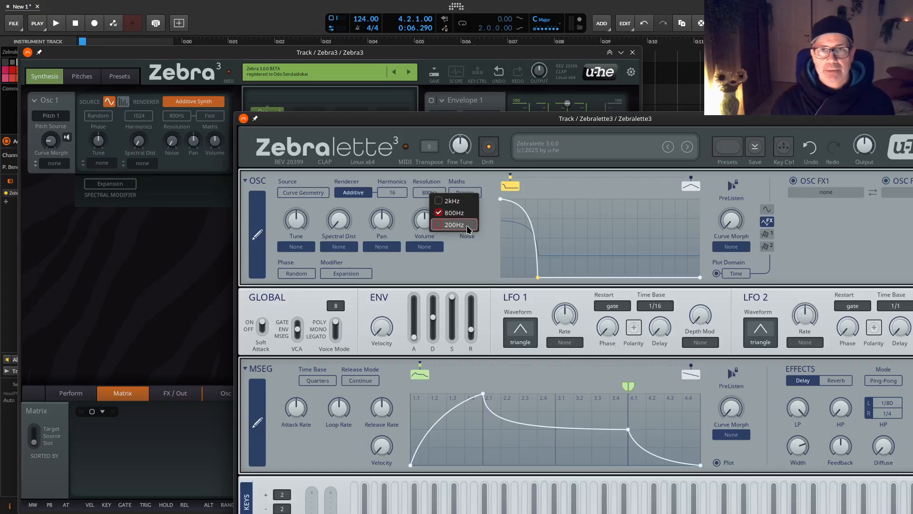
click(440, 227)
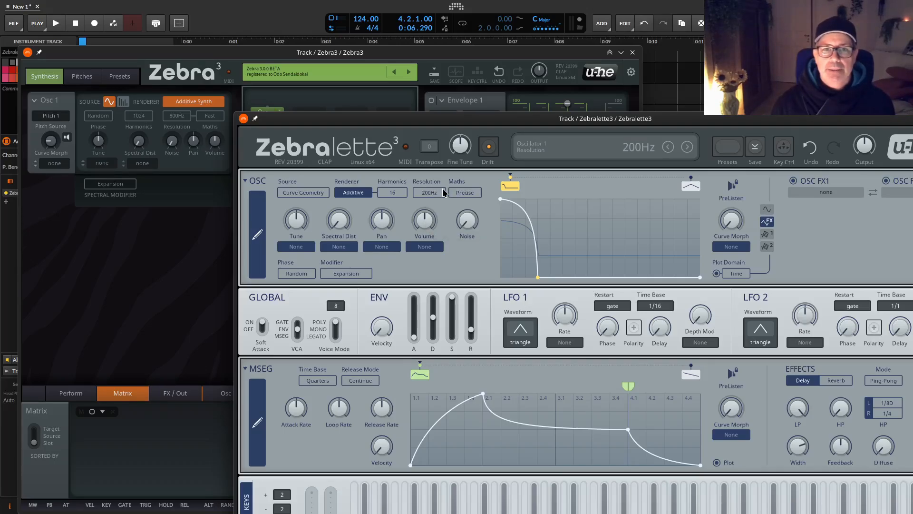
click(474, 193)
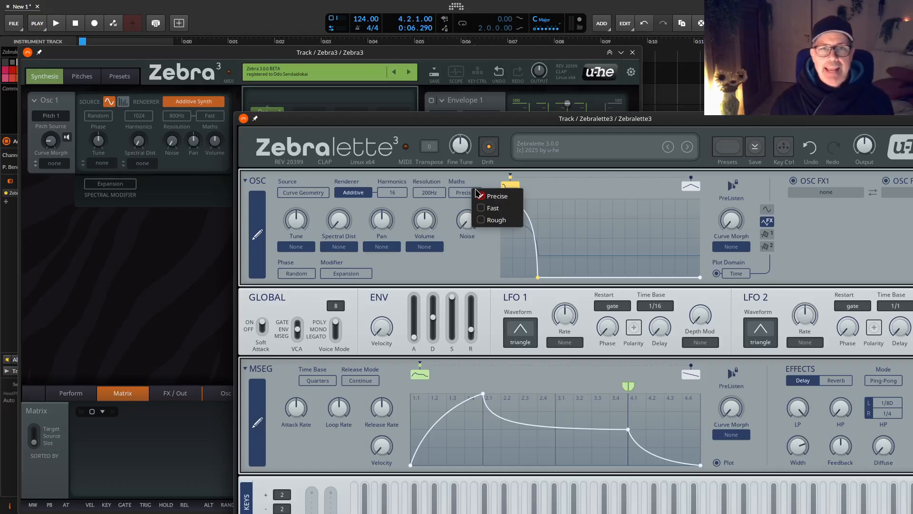
click(207, 117)
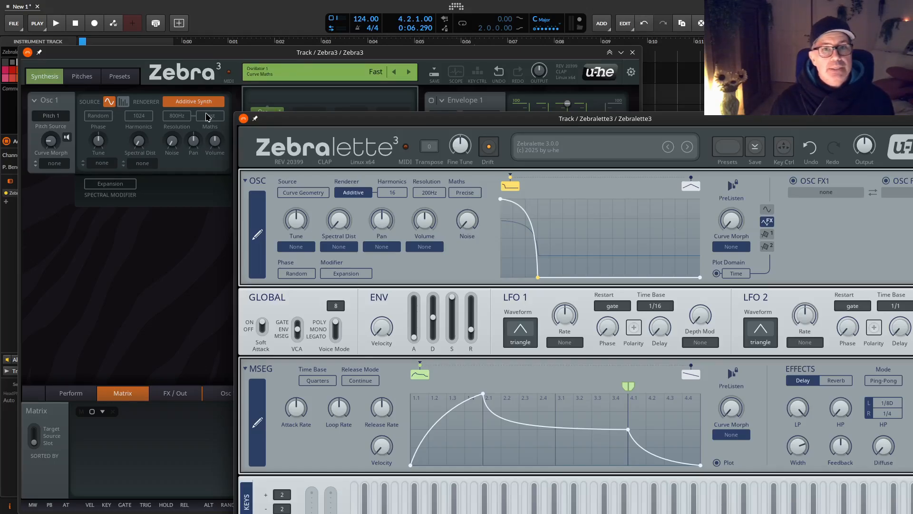
View the Maths, Resolution and Harmonics options of Zebra3's additive oscillator without changing them.
click(207, 116)
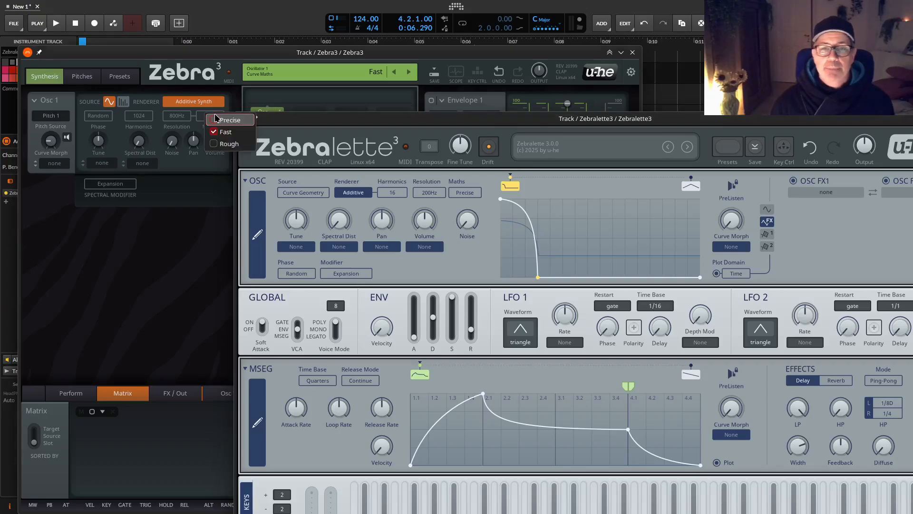
click(181, 119)
click(180, 119)
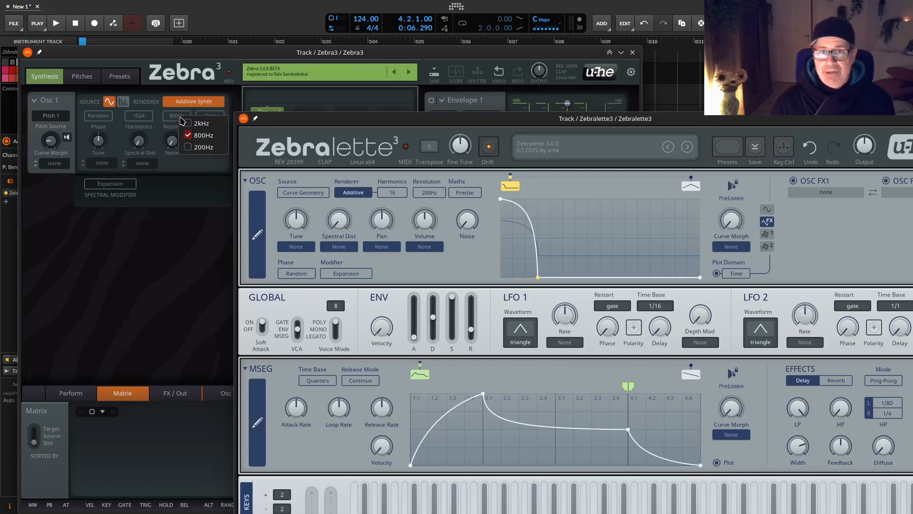
click(144, 120)
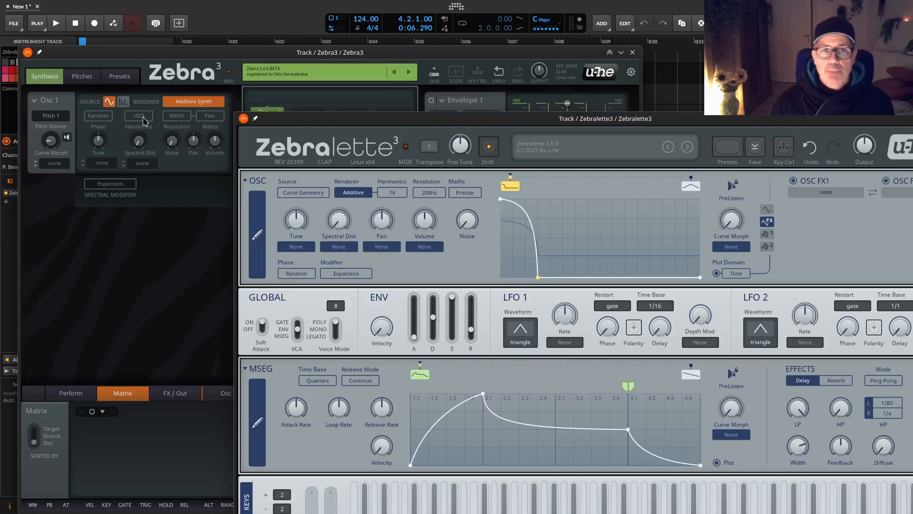
click(144, 120)
click(164, 123)
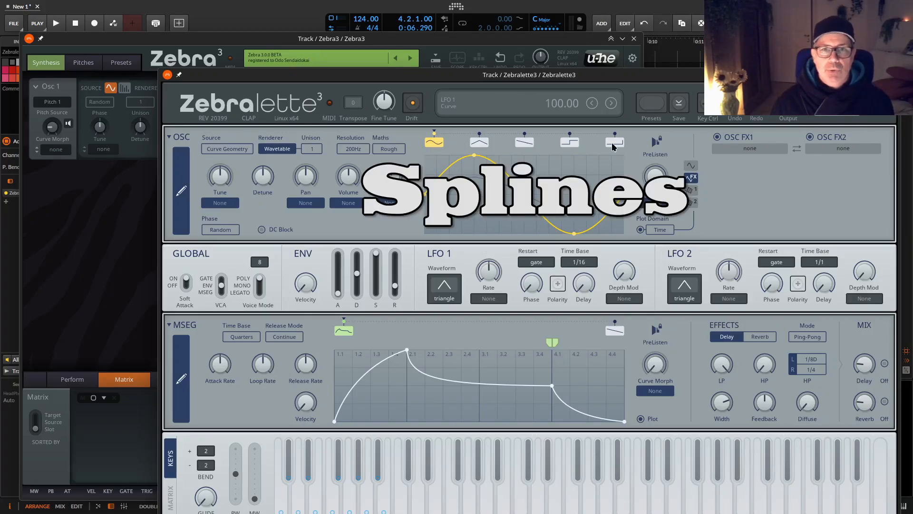
Show Zebralette3's triangle, saw, square and pulse oscillator curves in turn and return to the sine curve.
click(480, 143)
click(533, 144)
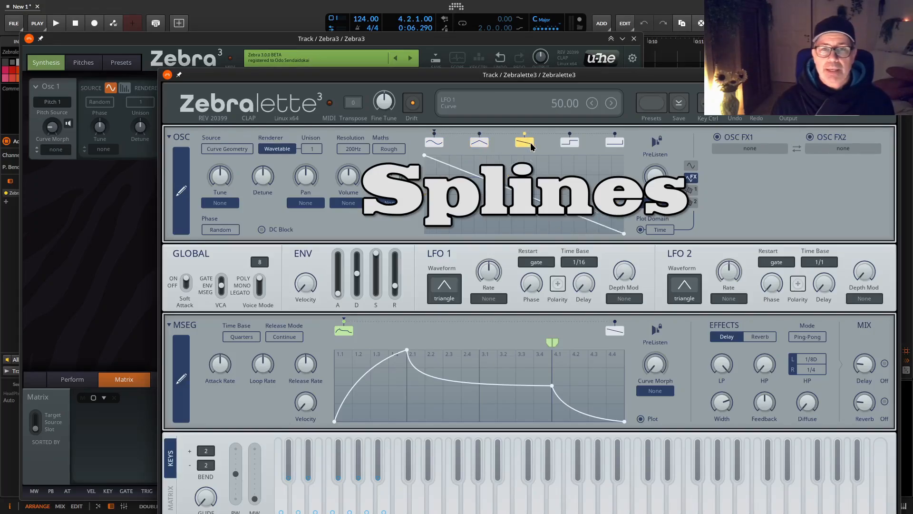
click(568, 144)
click(614, 143)
click(439, 145)
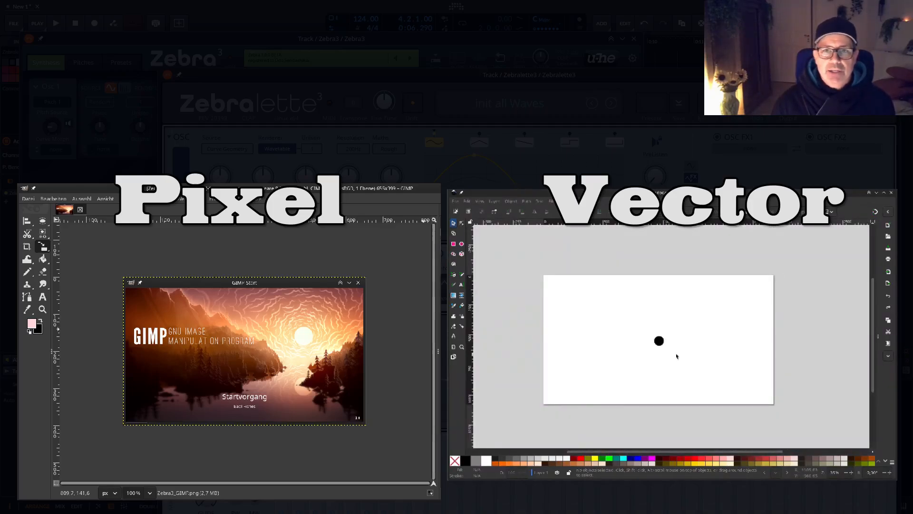
Scale up the small black circle in the vector editor and enlarge the pixel circle in GIMP to 1190 × 1190 px.
click(660, 342)
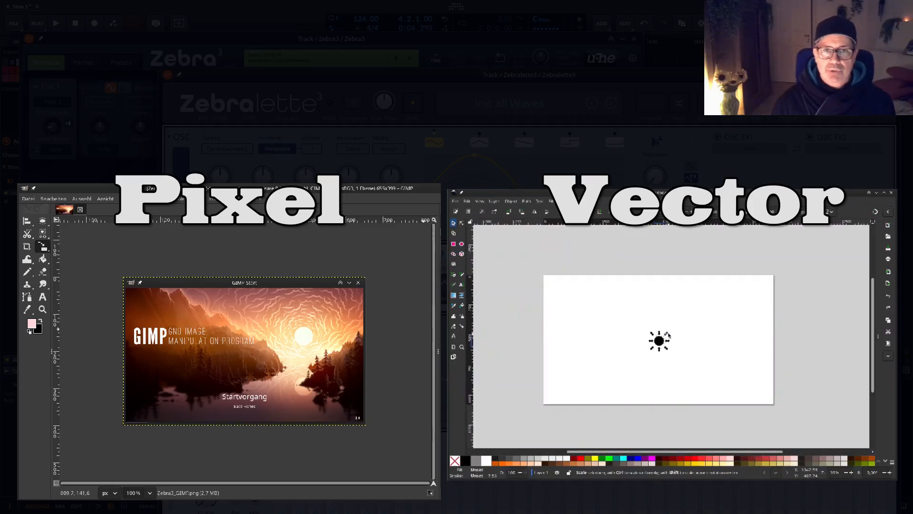
drag(668, 336, 896, 199)
click(265, 369)
drag(276, 358, 315, 319)
drag(303, 369, 426, 371)
Zoom in closely on the edge of the enlarged vector circle to examine how smooth it is.
scroll(646, 303, down, 5)
scroll(665, 352, up, 4)
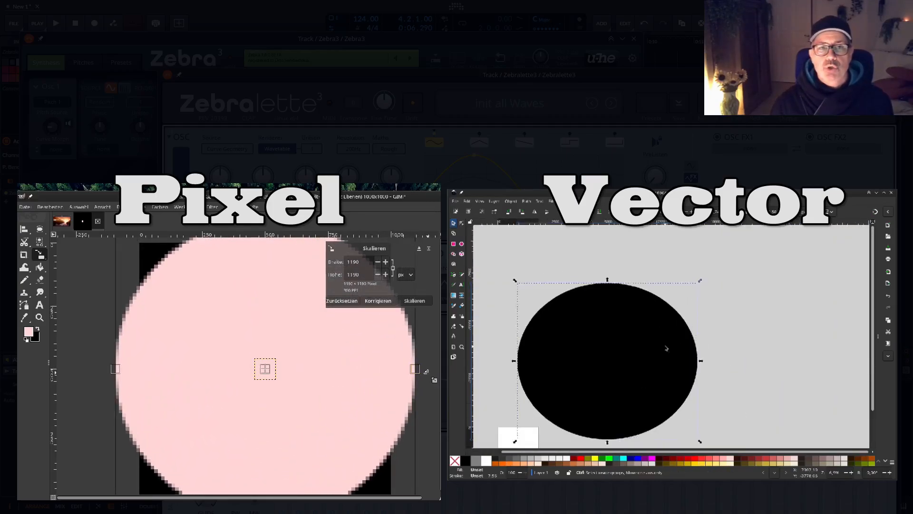
scroll(666, 349, up, 2)
scroll(815, 339, up, 3)
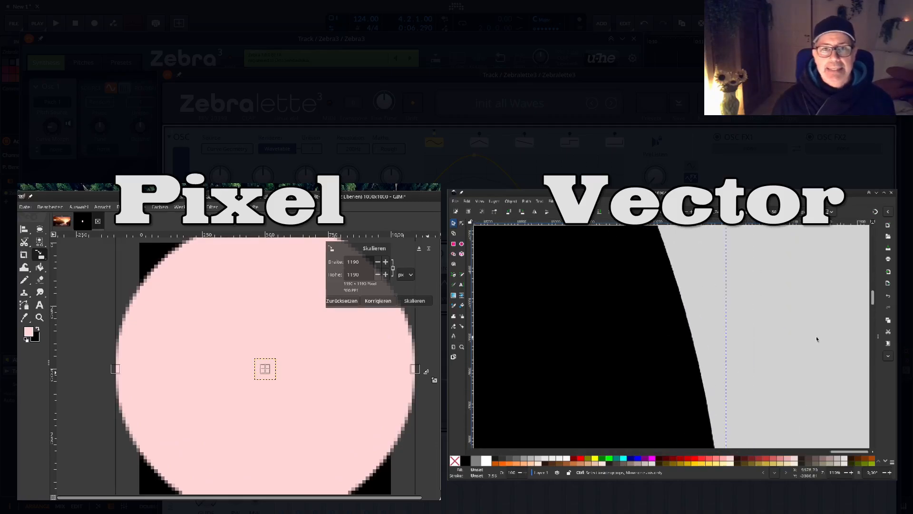
scroll(714, 376, up, 4)
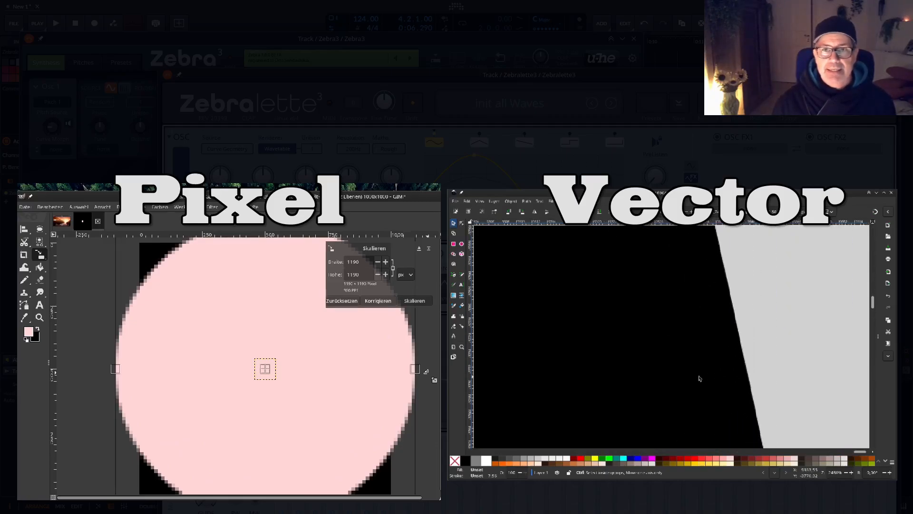
scroll(800, 369, up, 5)
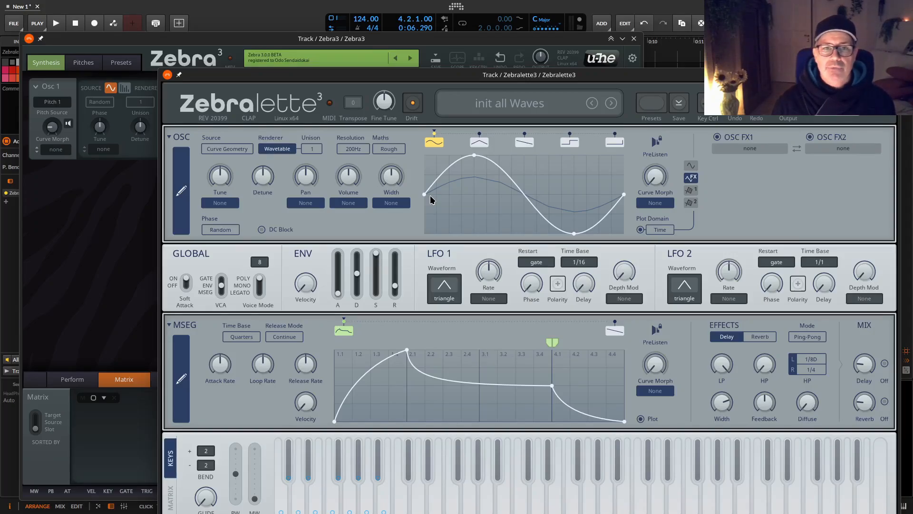
Open Zebralette3's oscillator curve editor, look at its drawing mode and switch to Morph mode.
click(182, 194)
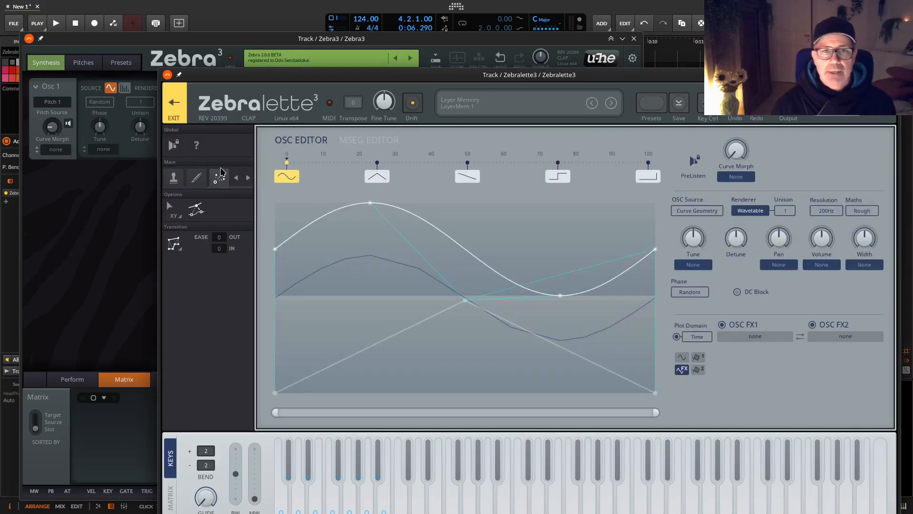
click(194, 178)
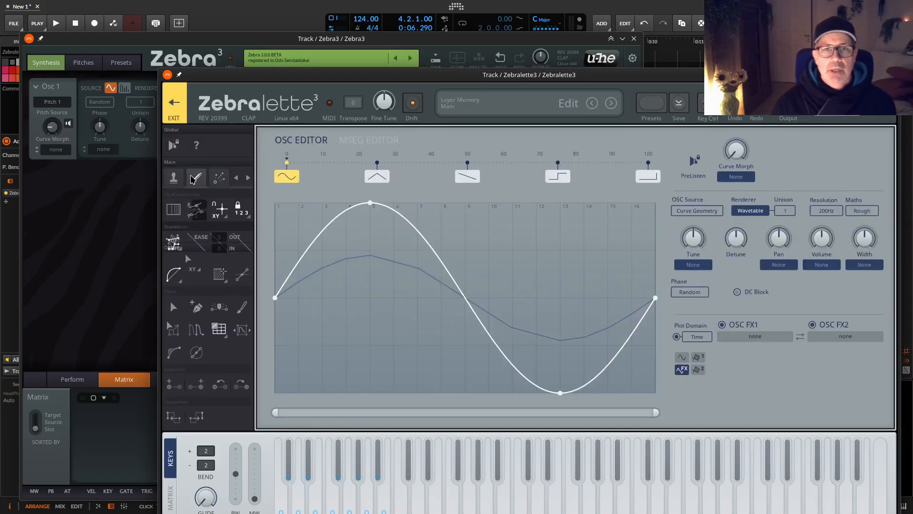
click(219, 178)
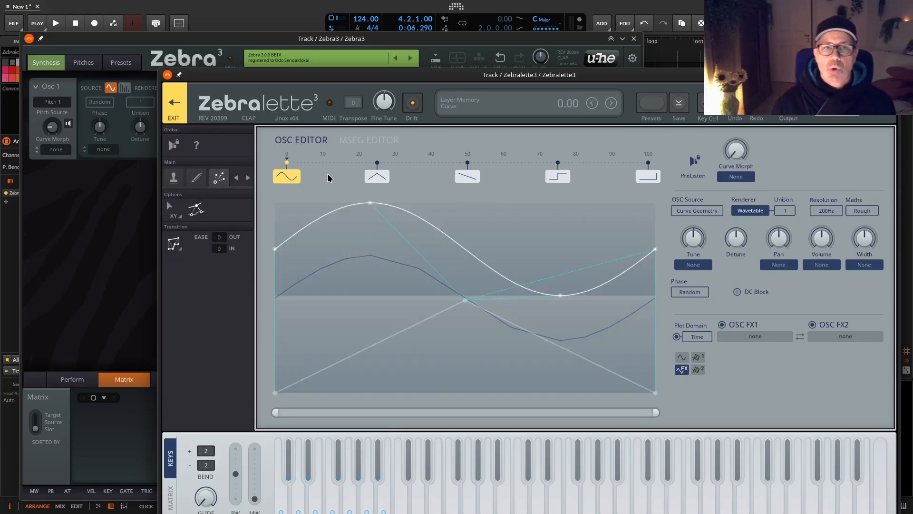
Preview the morph between the sine and triangle curves and sweep Curve Morph, ending back at 0 on the sine curve.
mouse_move(373, 232)
mouse_down()
mouse_move(394, 327)
mouse_move(374, 220)
mouse_up()
mouse_move(735, 155)
mouse_down()
mouse_move(744, 129)
mouse_move(737, 148)
mouse_up()
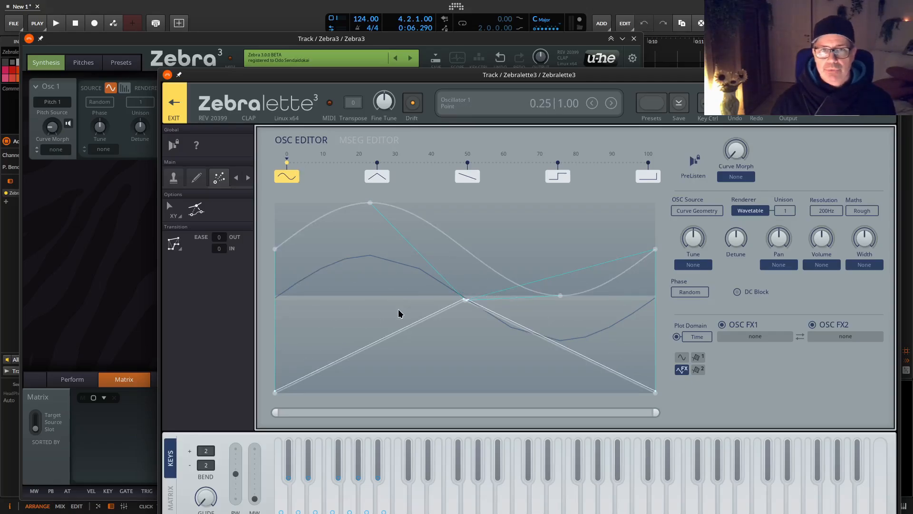
click(374, 178)
click(286, 175)
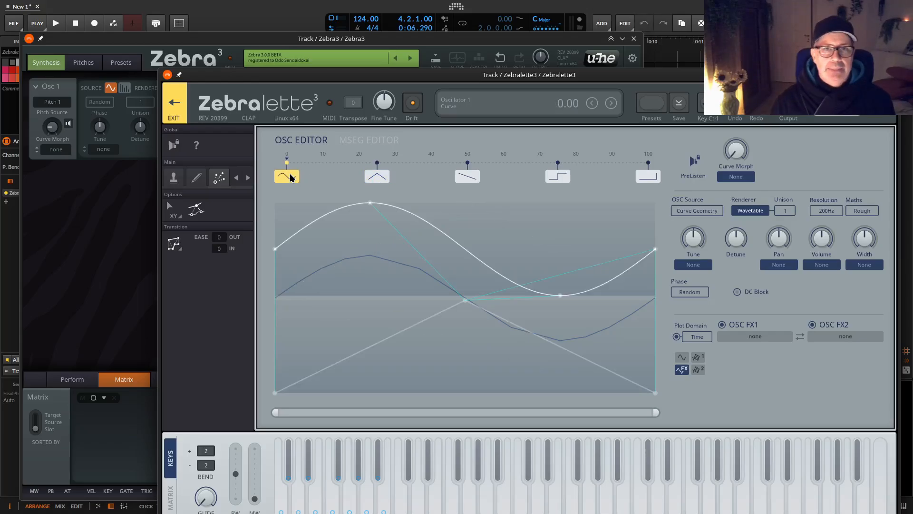
mouse_move(735, 148)
mouse_down()
mouse_move(746, 126)
mouse_move(742, 173)
mouse_up()
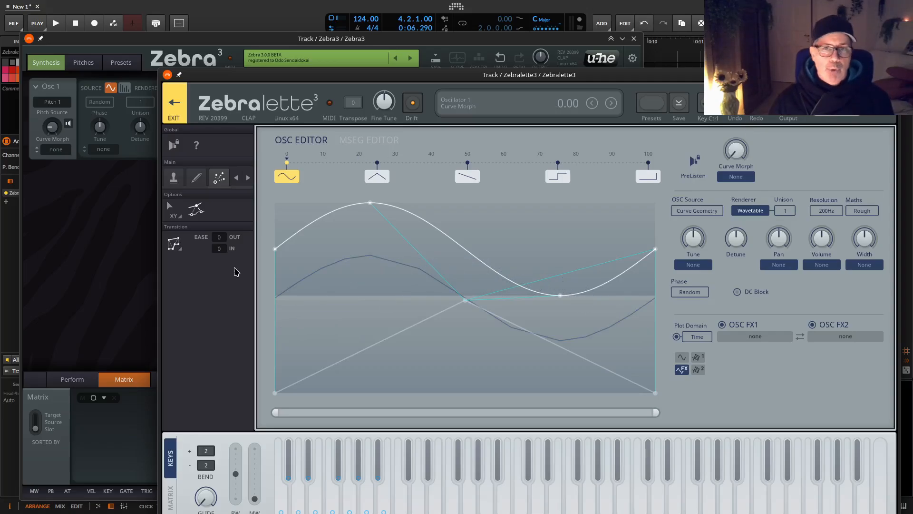
Set the transition type from the sine curve to the triangle curve to Crossfade.
click(175, 247)
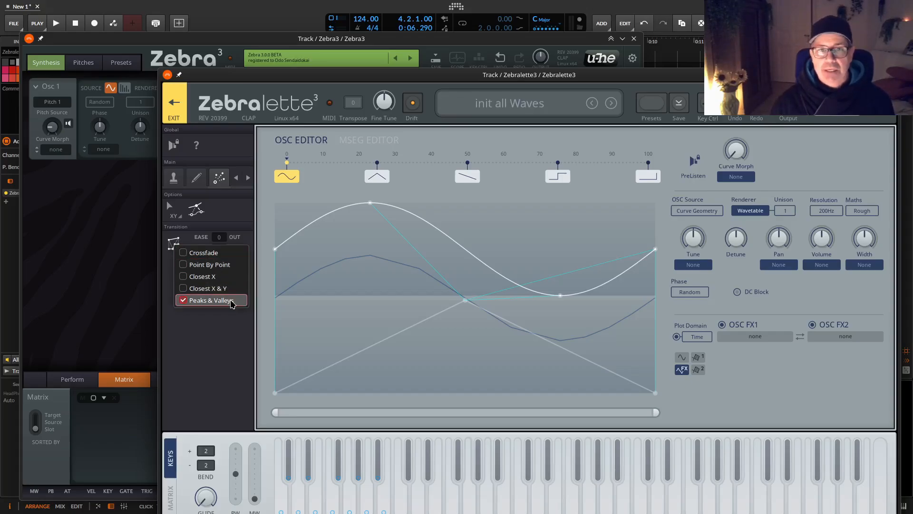
click(237, 264)
click(173, 243)
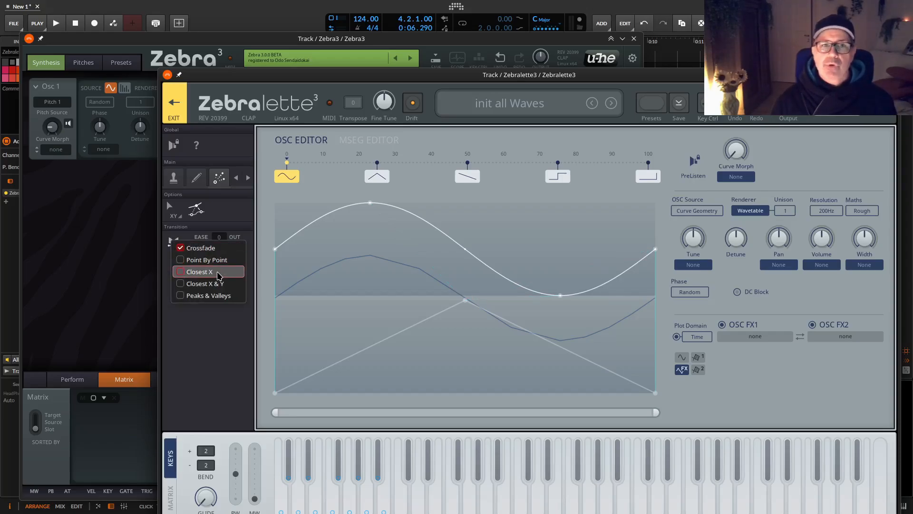
click(406, 312)
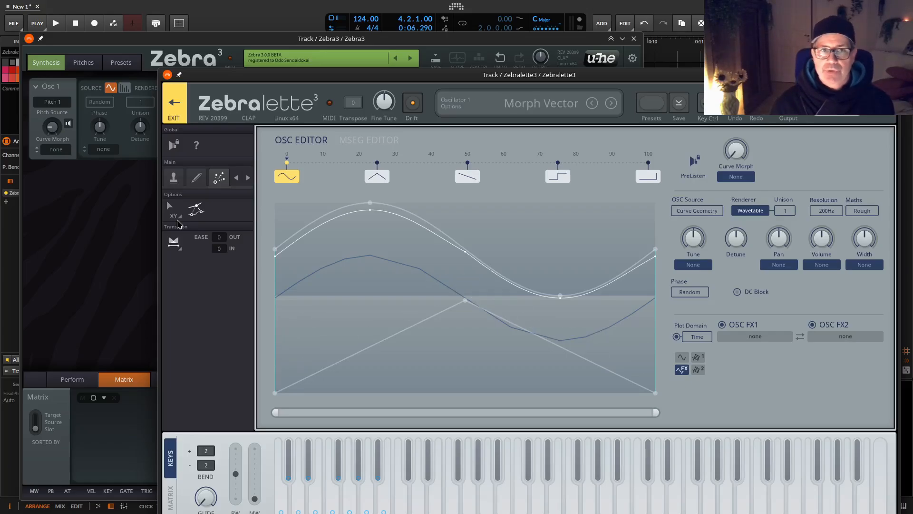
click(173, 241)
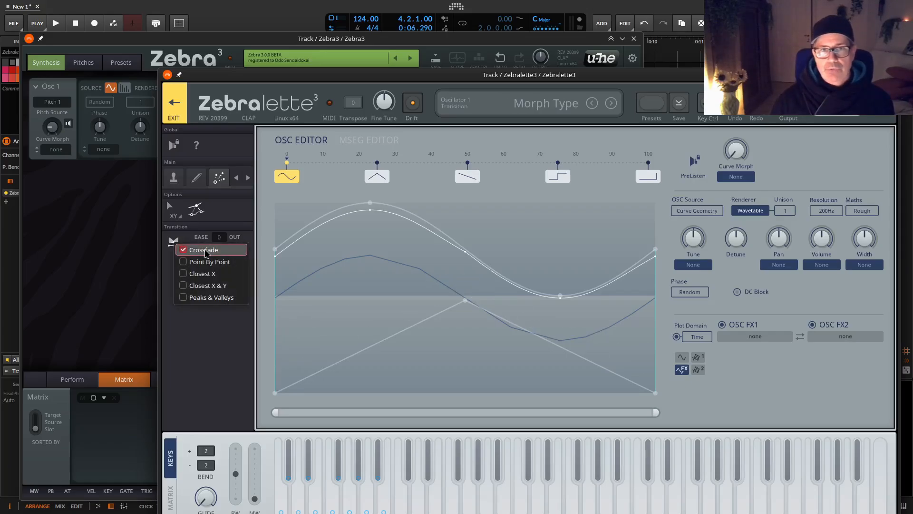
click(207, 251)
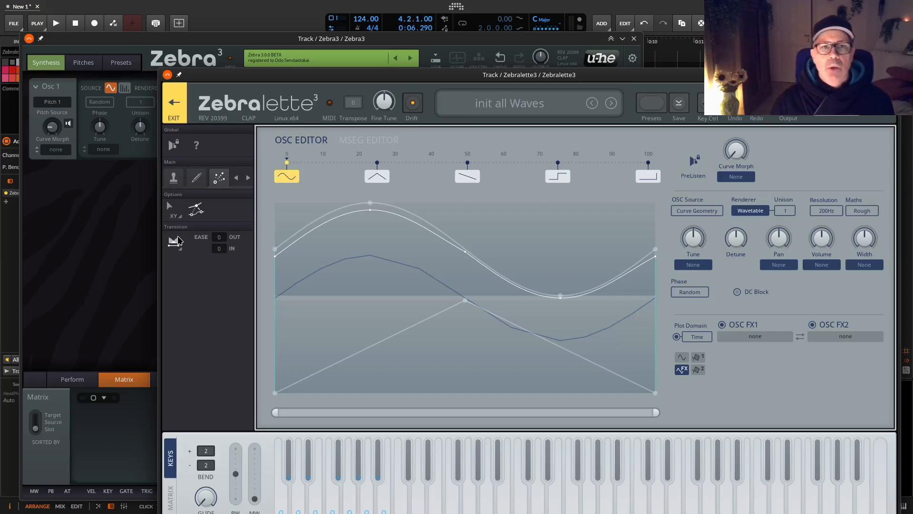
Preview the crossfade between the sine and triangle curves, and the morph starting at the saw curve.
key(ctrl+z)
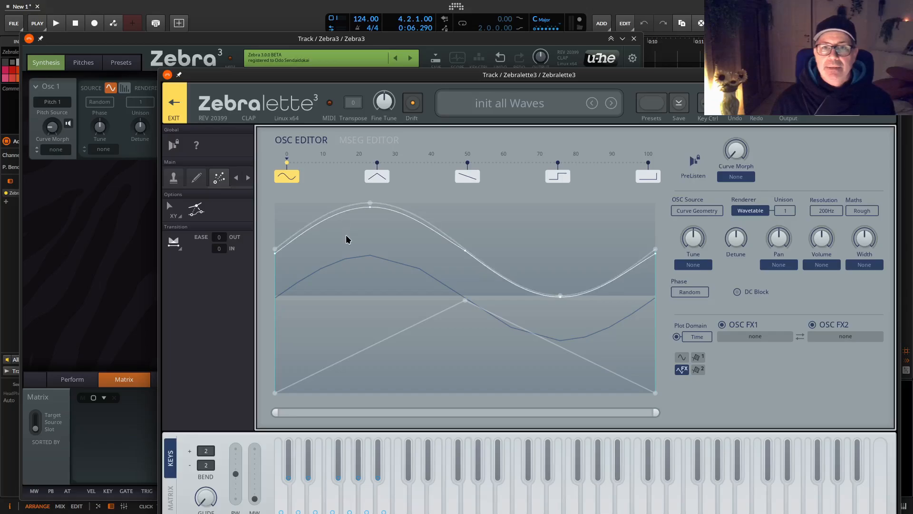
key(ctrl+shift+z)
drag(347, 269, 351, 206)
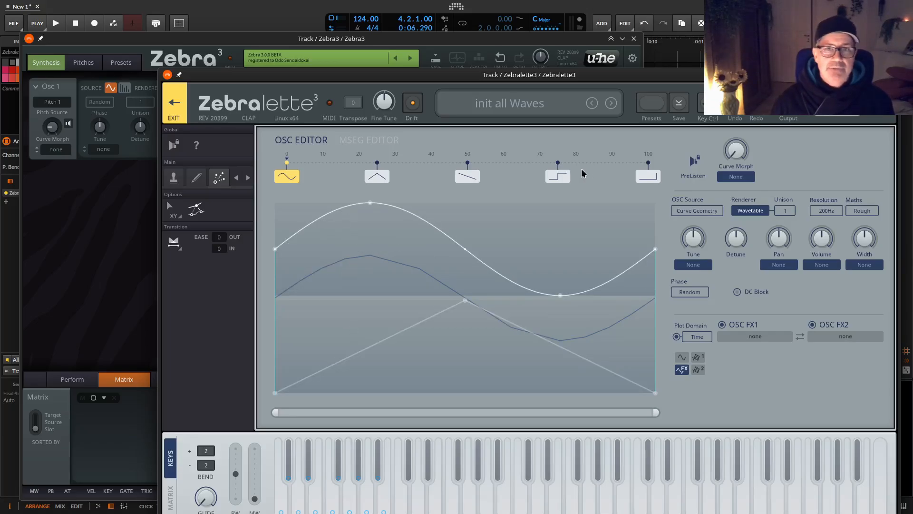
click(474, 176)
mouse_move(413, 273)
mouse_down()
mouse_move(449, 369)
mouse_move(419, 287)
mouse_up()
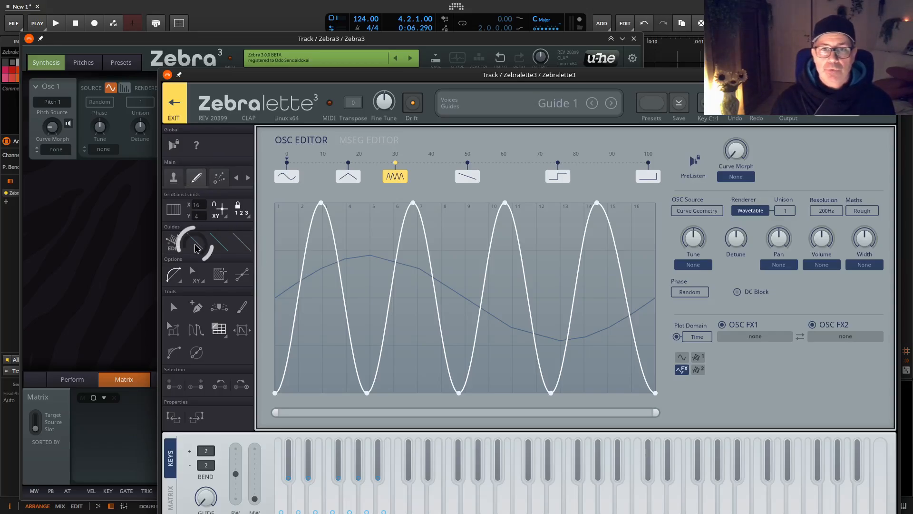
Raise the right end of Guide 1 to a height of about 2.18 and cut away the curve above the guide.
click(199, 245)
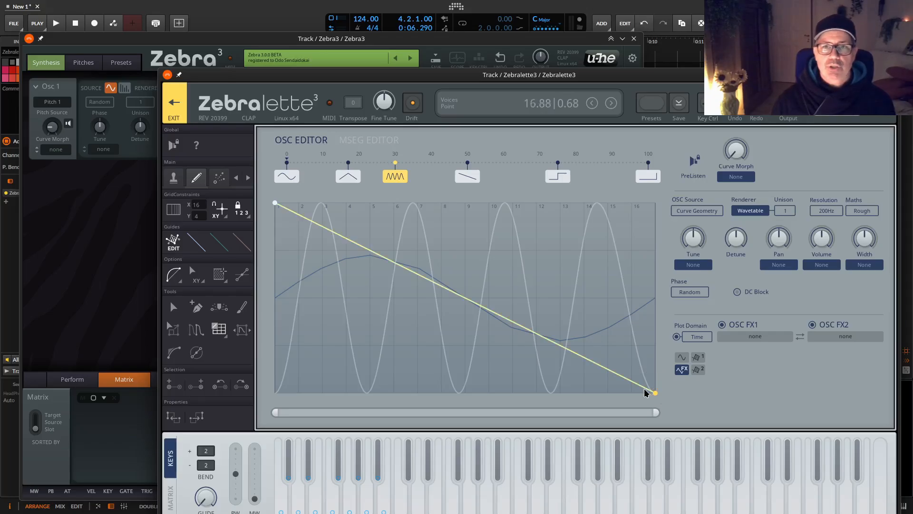
drag(645, 374, 666, 292)
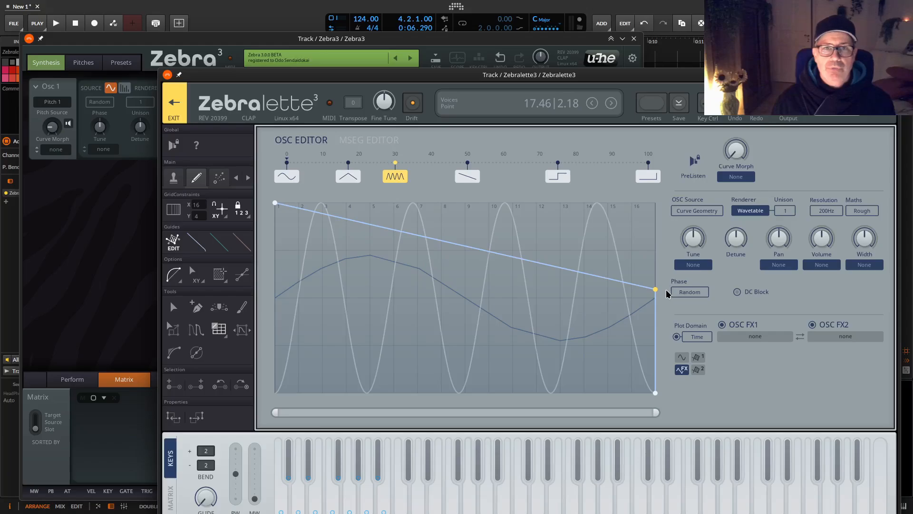
right_click(573, 250)
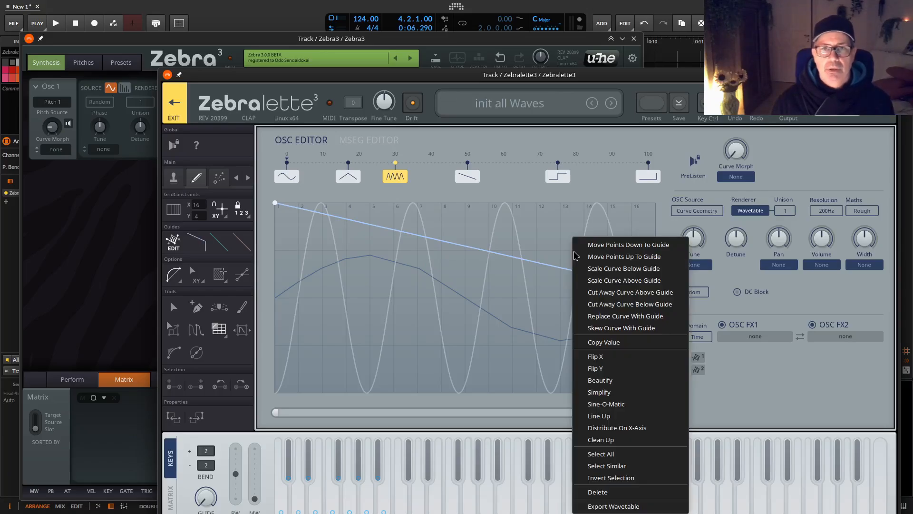
click(646, 293)
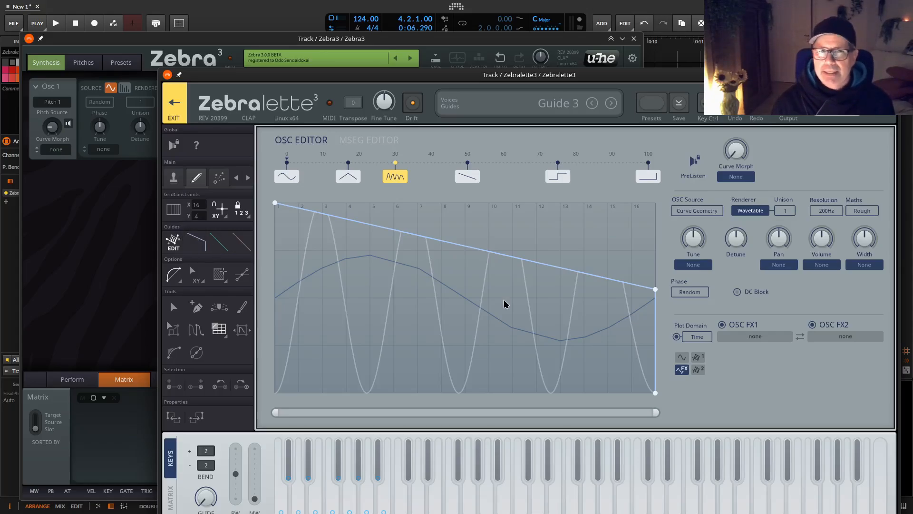
Return the right end of Guide 1 to the lower corner and set OSC FX1 to Curve Filter.
drag(654, 290, 669, 408)
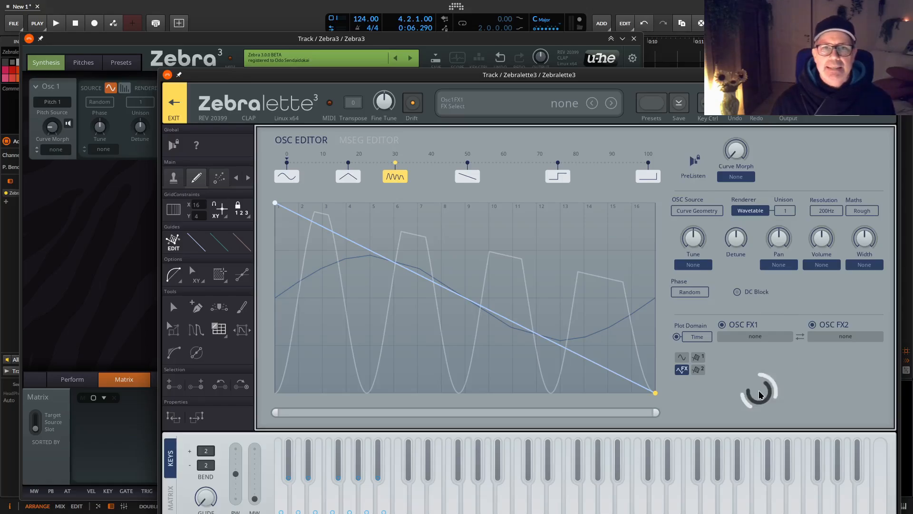
click(755, 332)
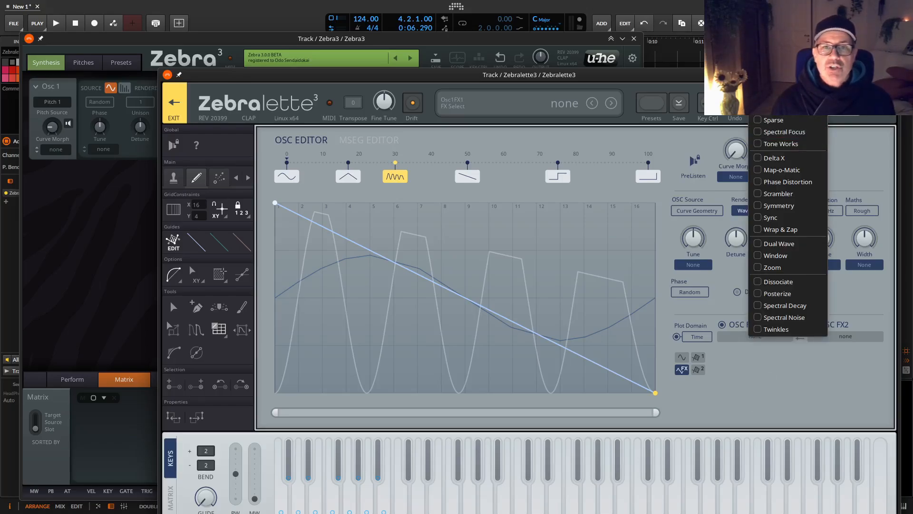
click(780, 72)
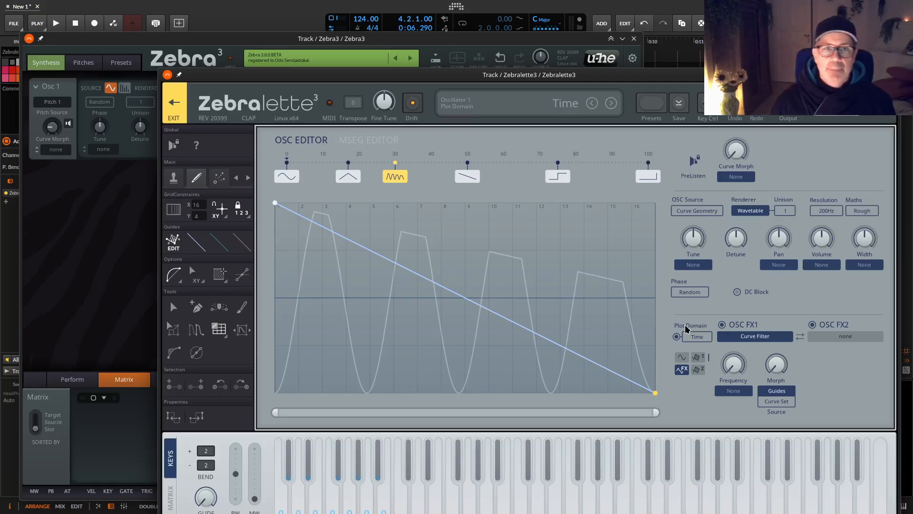
Select the green second guide for editing and lower its left end to slightly above mid-height.
click(219, 242)
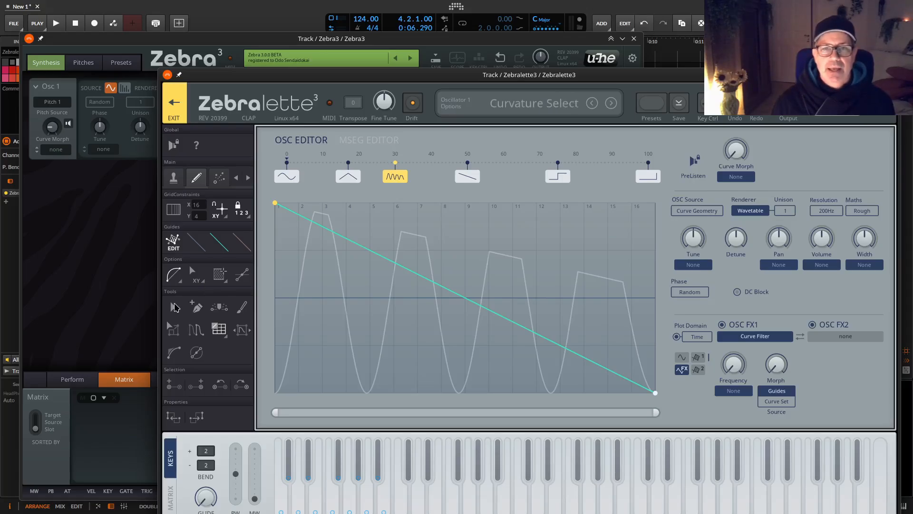
click(174, 307)
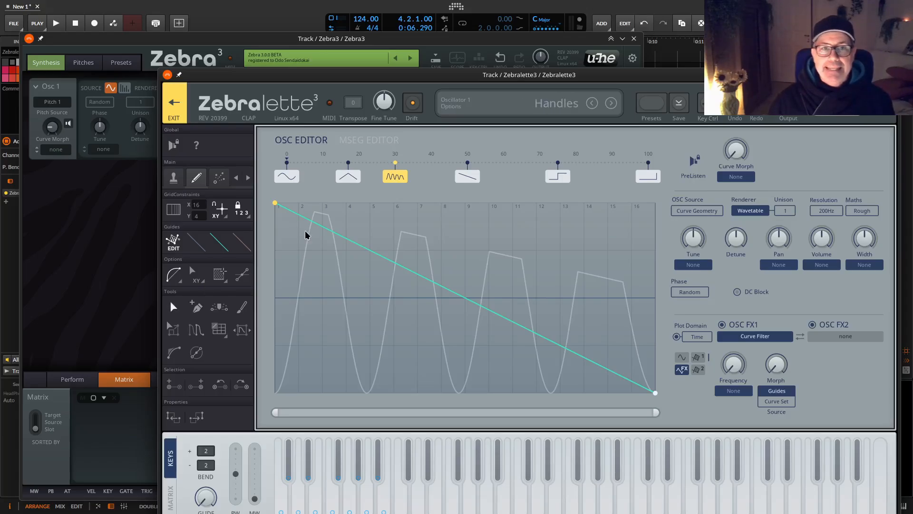
drag(274, 212, 275, 280)
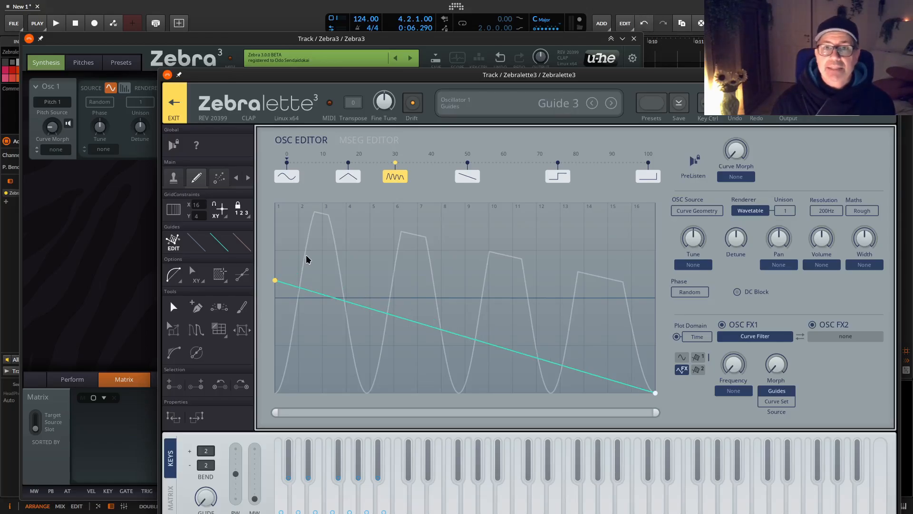
Add a point to Guide 3 at about 4.12 | 2.54 and one slightly above mid-height on the green second guide.
click(242, 243)
double_click(349, 271)
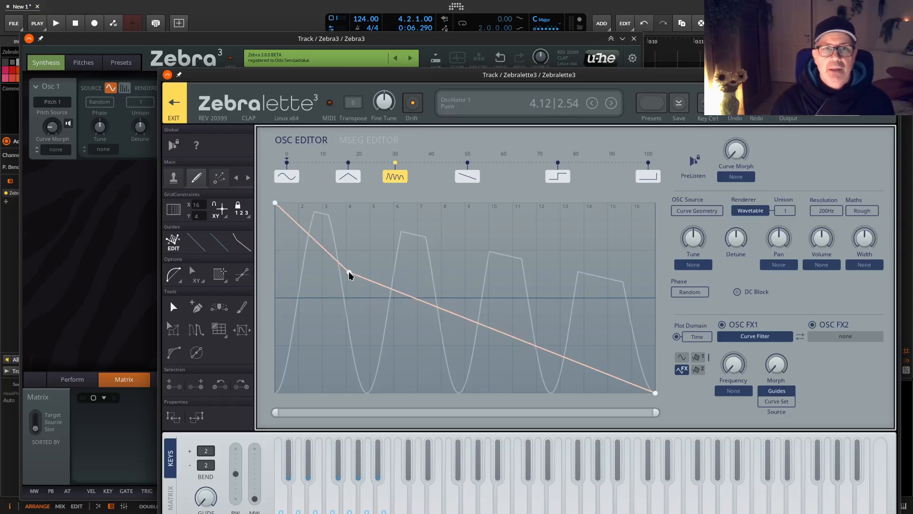
click(219, 244)
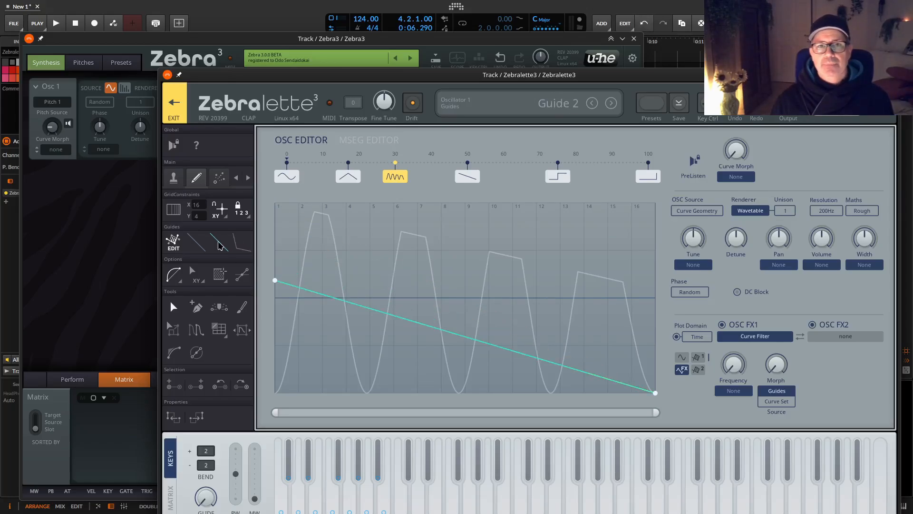
double_click(421, 289)
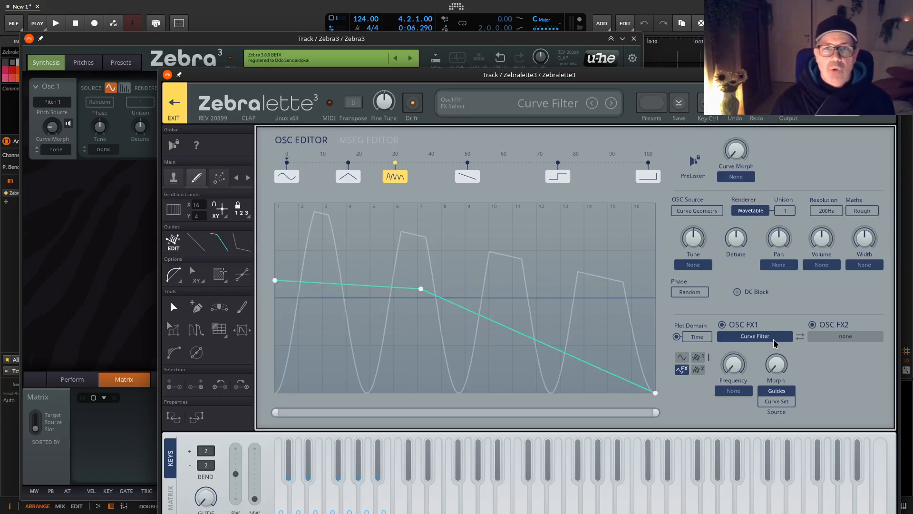
Set OSC FX1 to Map-o-Matic and raise its Morph amount to the maximum.
click(773, 338)
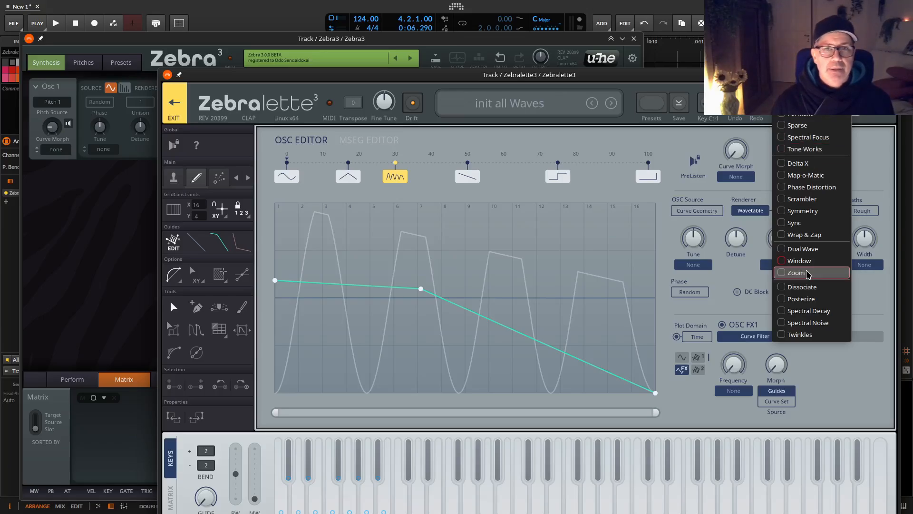
click(843, 384)
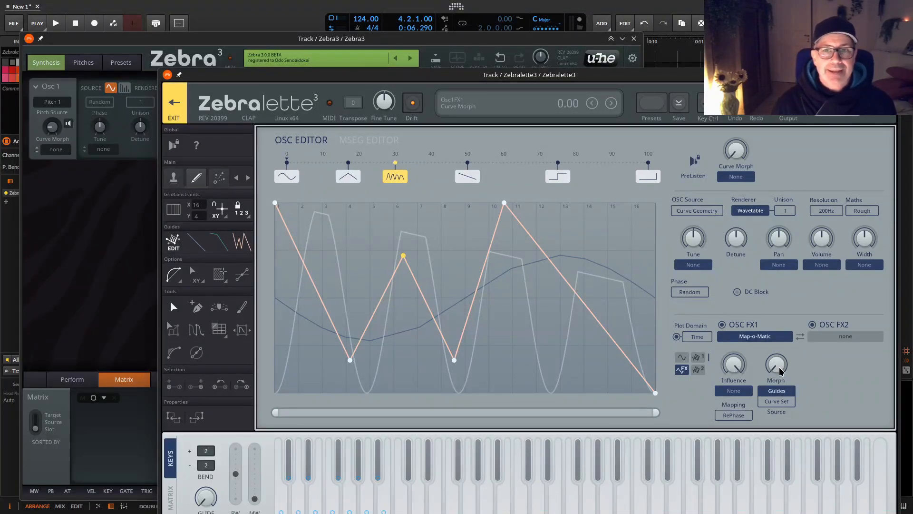
mouse_move(780, 367)
mouse_down()
mouse_move(796, 273)
mouse_move(778, 378)
mouse_move(795, 270)
mouse_move(787, 359)
mouse_up()
drag(784, 378, 789, 242)
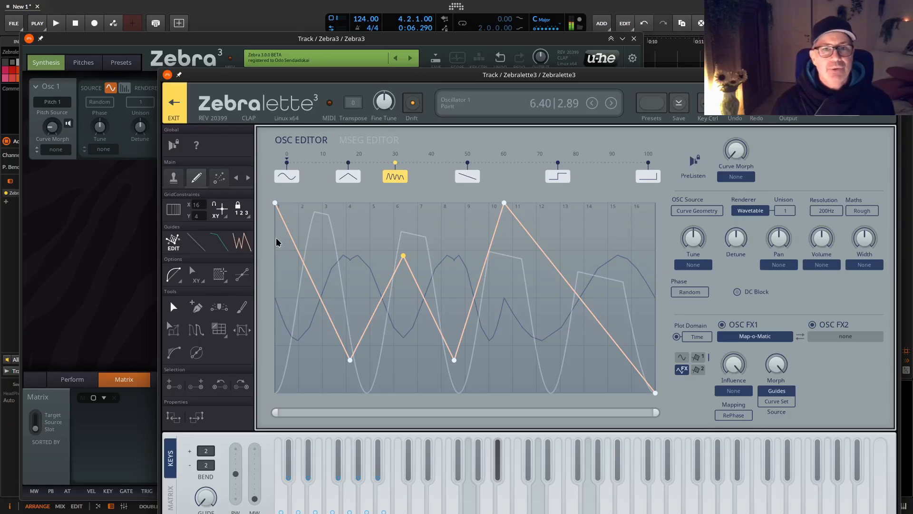